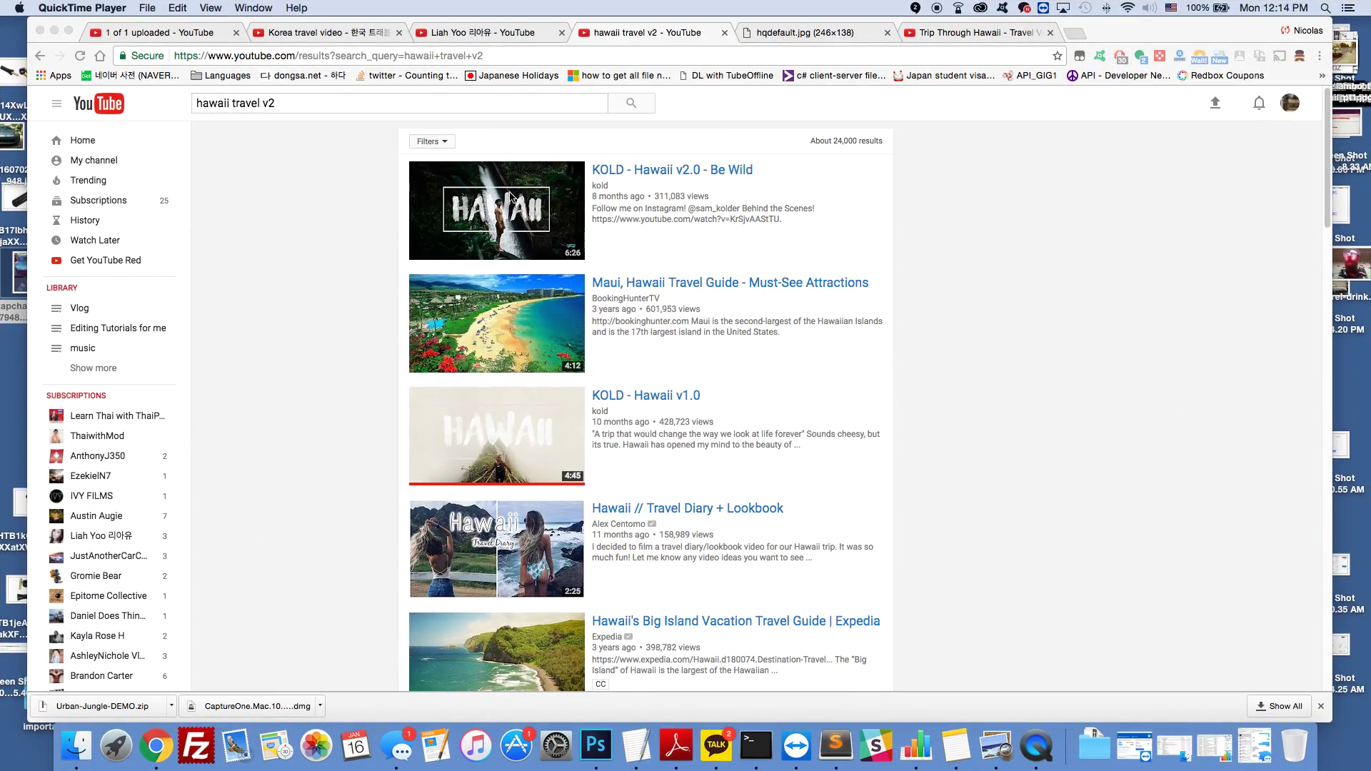
- View the Hawaii video's full-size hqdefault.jpg thumbnail in Chrome as a design reference
left_click(780, 33)
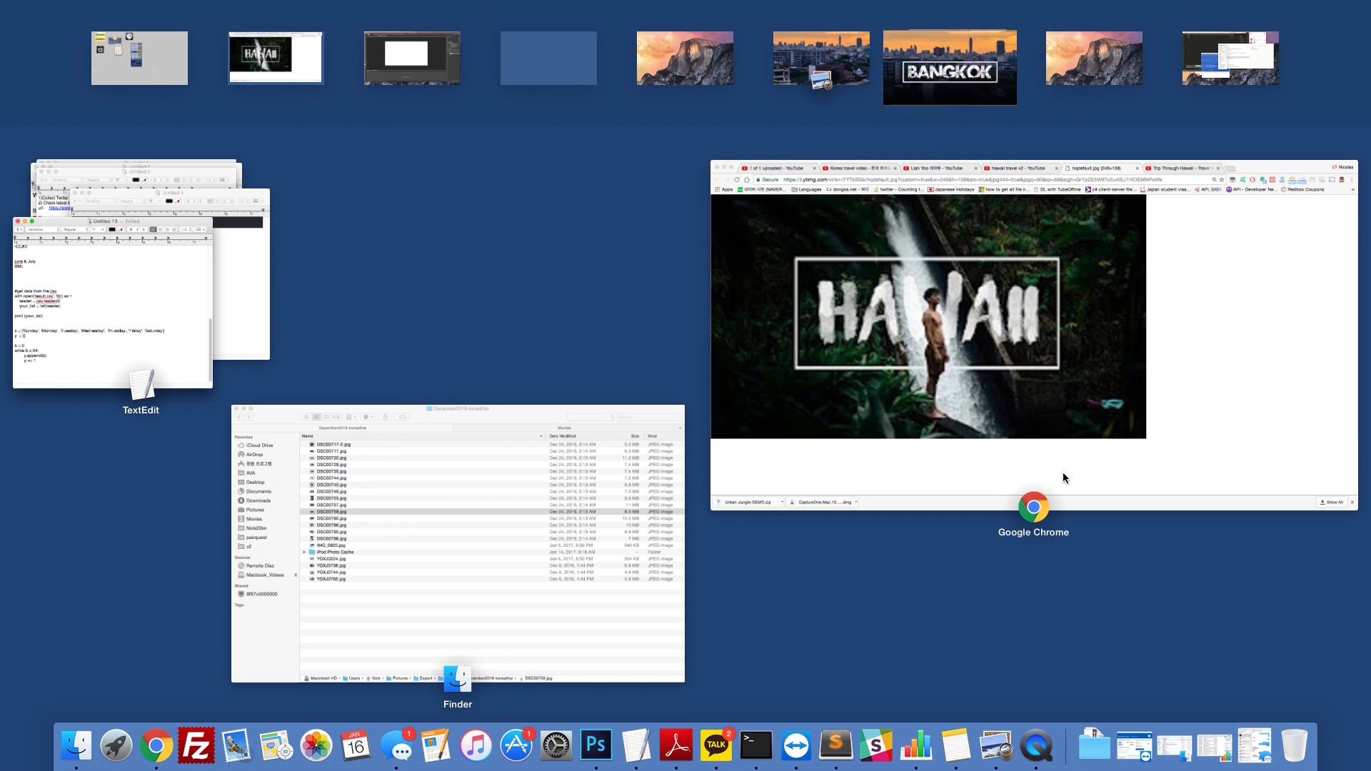
key("ctrl+Up")
- Go to the Photoshop desktop and drag DSC00759.jpg from December2016-koreathai onto the blank canvas
left_click(411, 71)
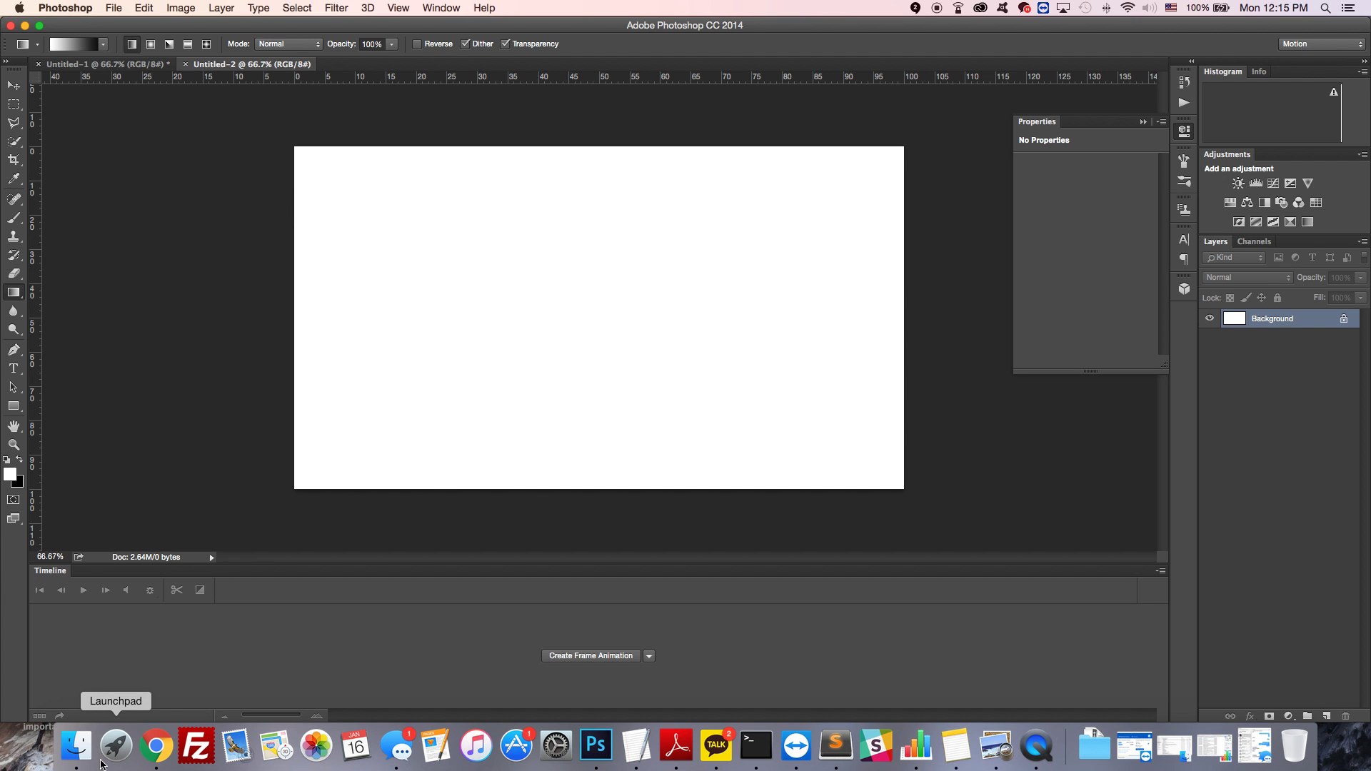
left_click(77, 745)
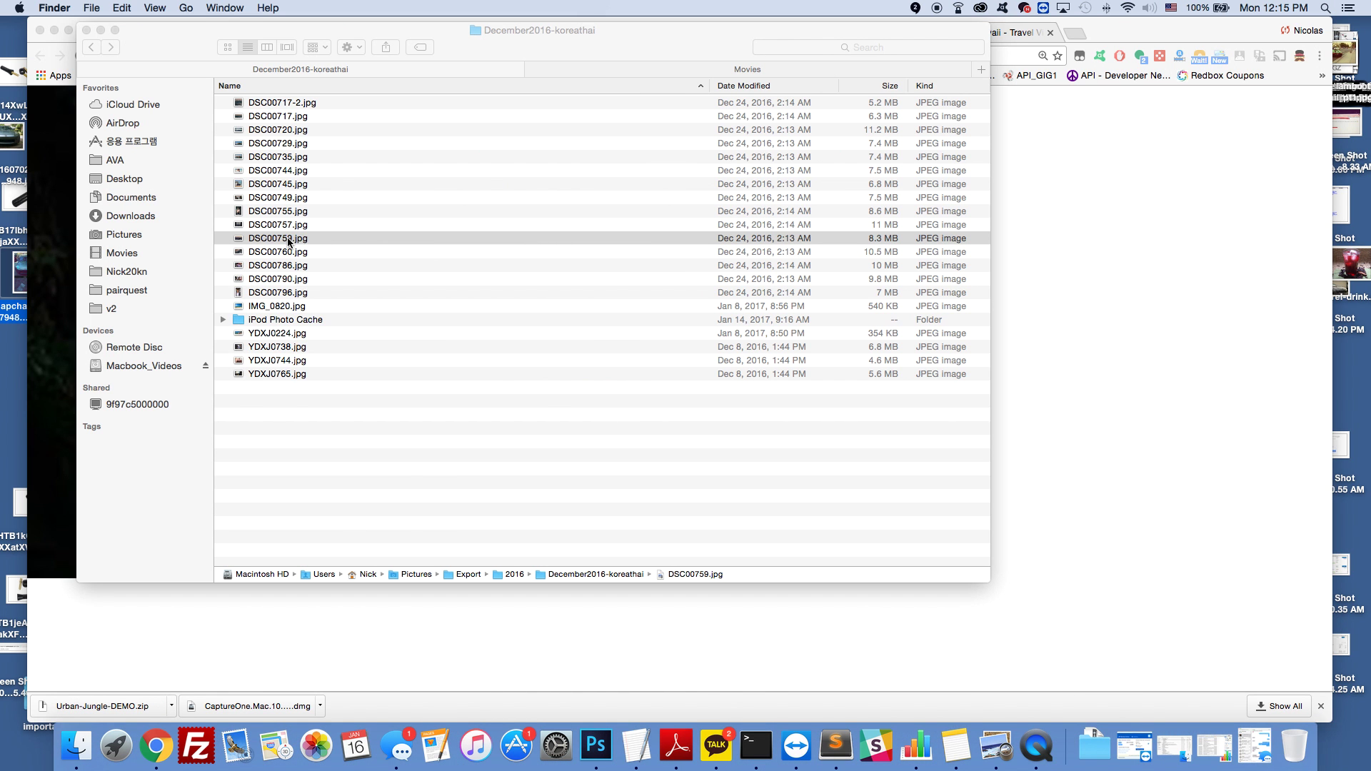
left_click_drag(289, 241, 638, 306)
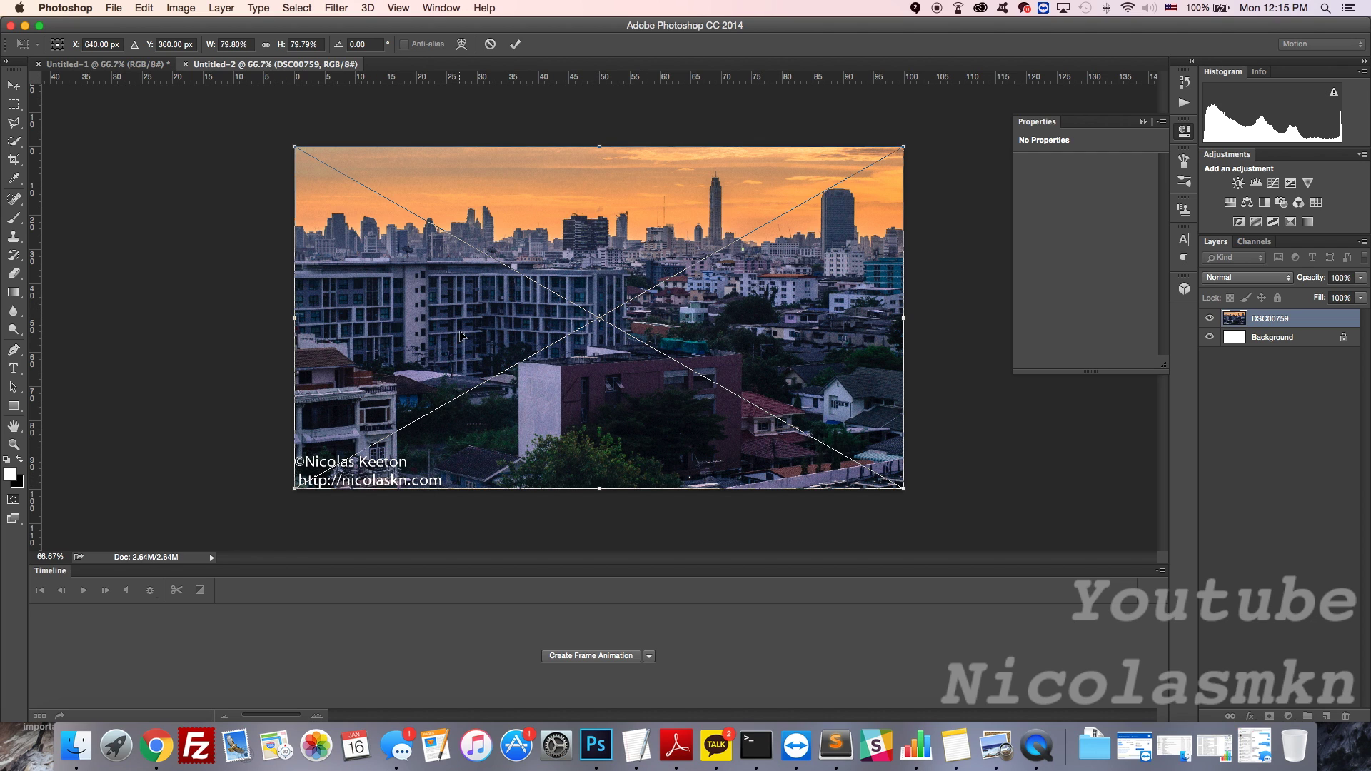
- Enlarge DSC00759 to about 88.6% so it fills the frame, and commit it
left_click_drag(293, 485, 224, 519)
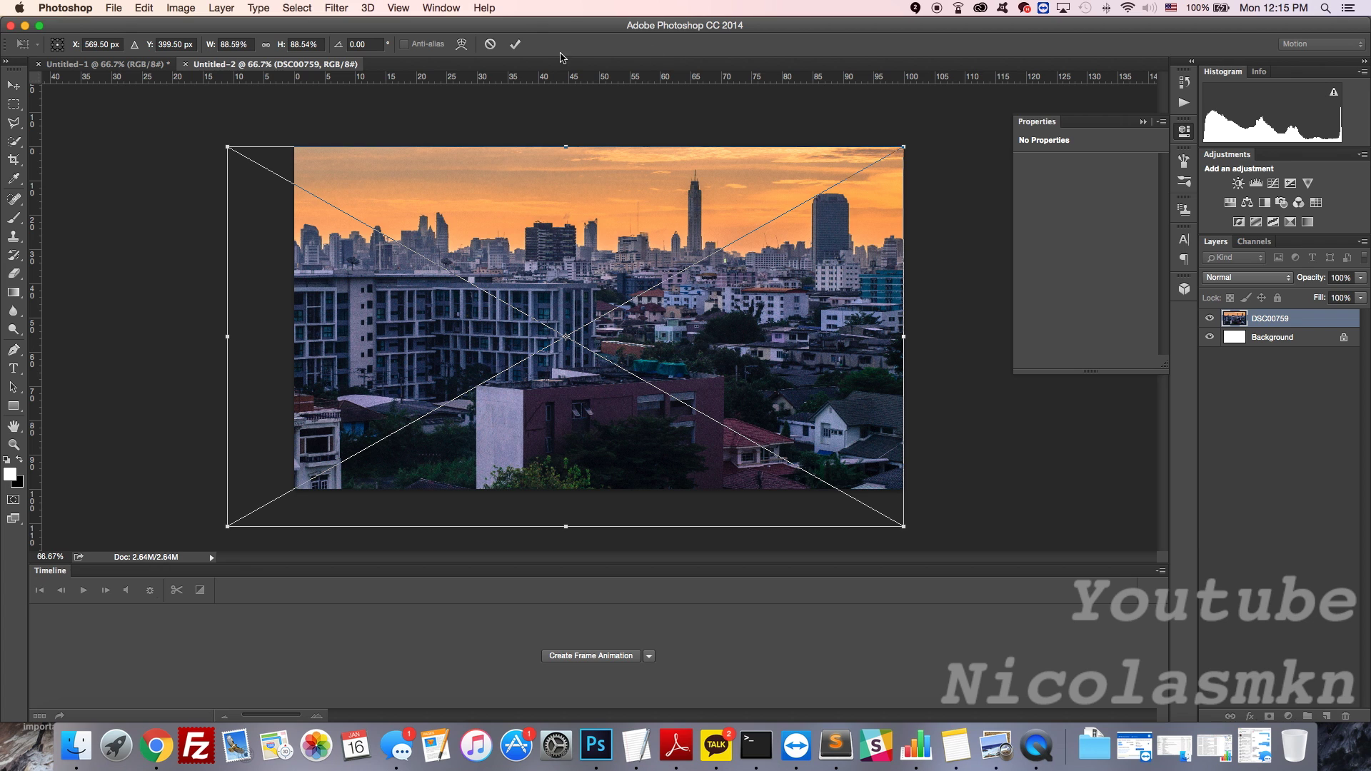
left_click(515, 44)
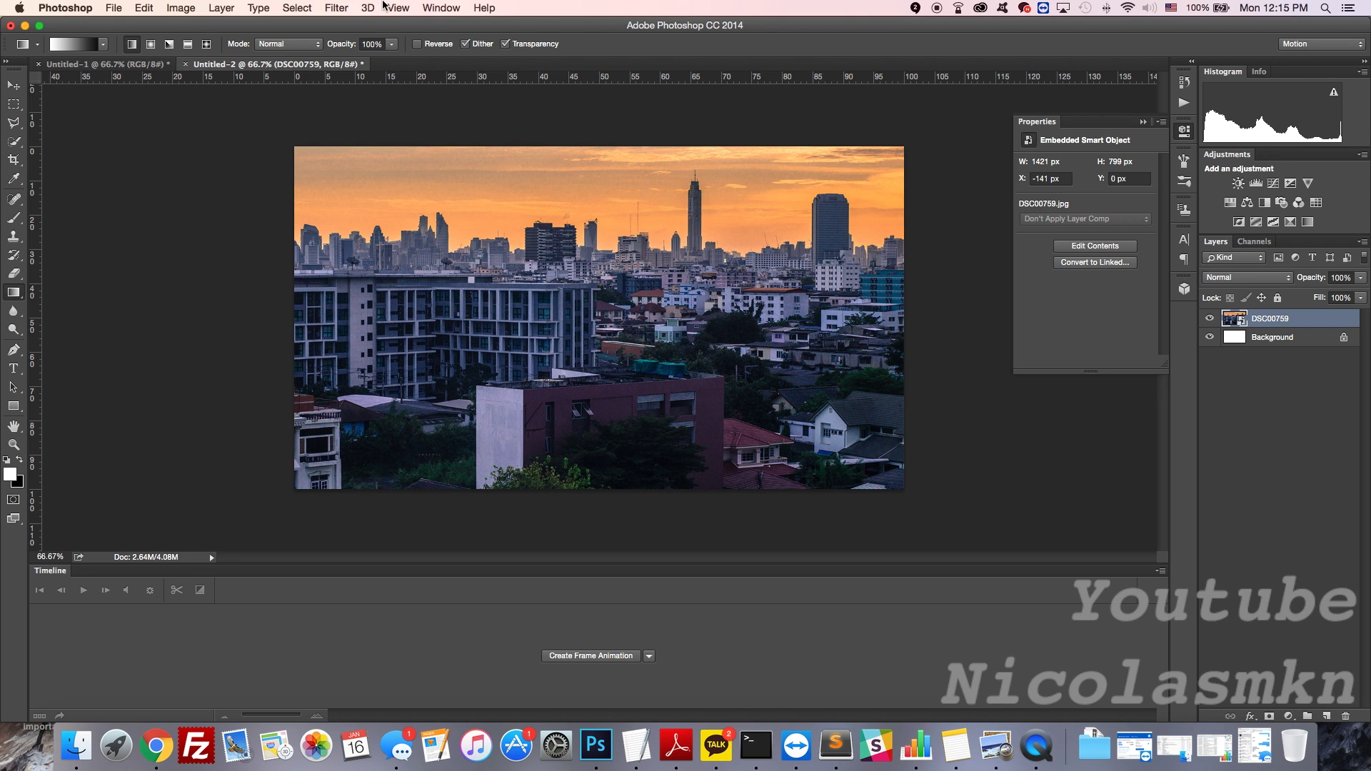
- Switch the ruler units to Percent
left_click(397, 9)
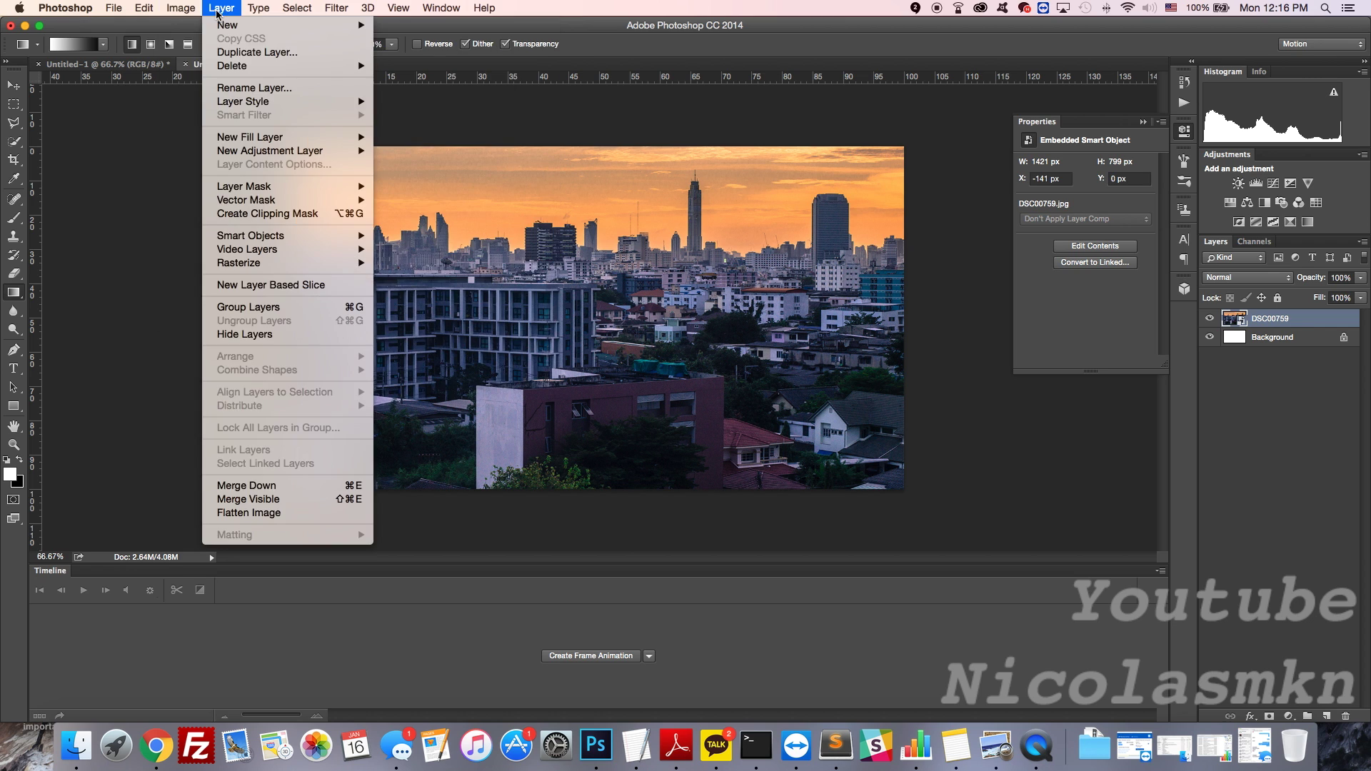
left_click(182, 28)
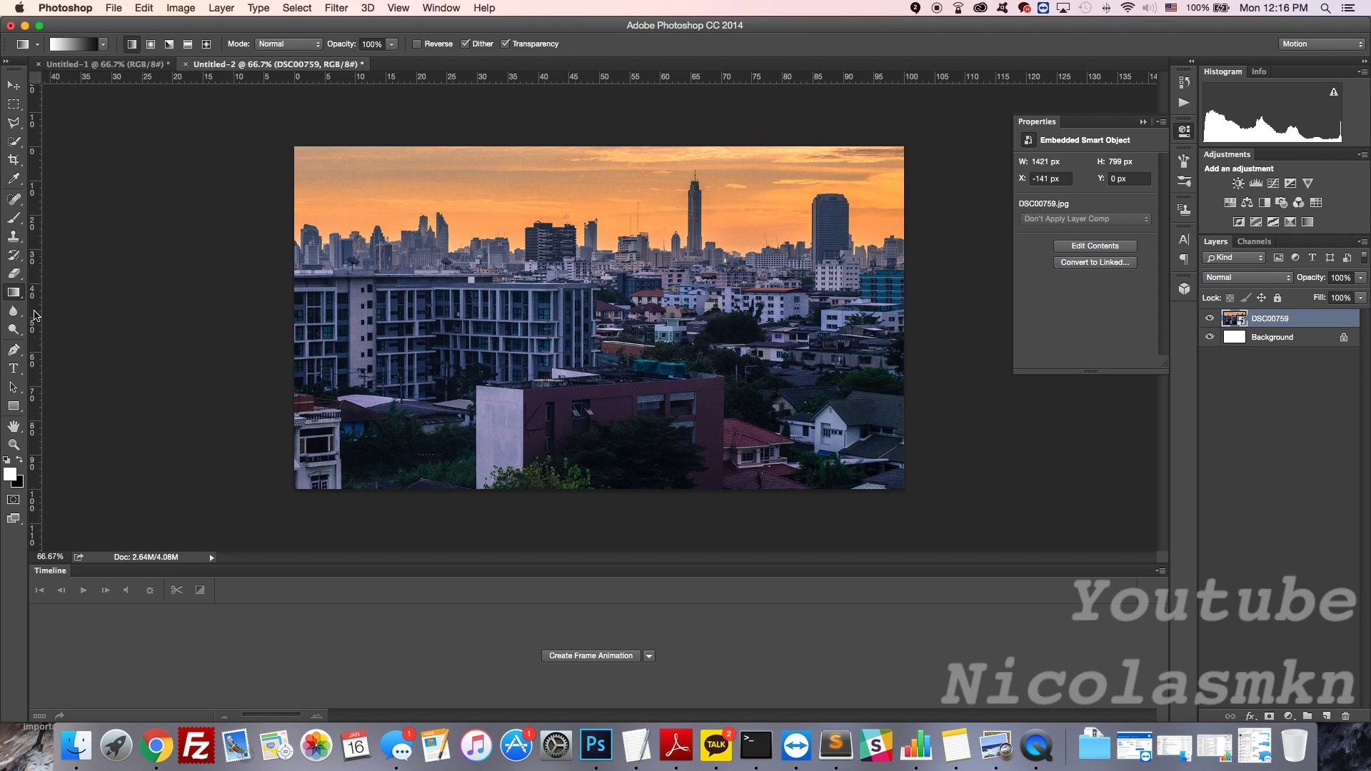
right_click(36, 180)
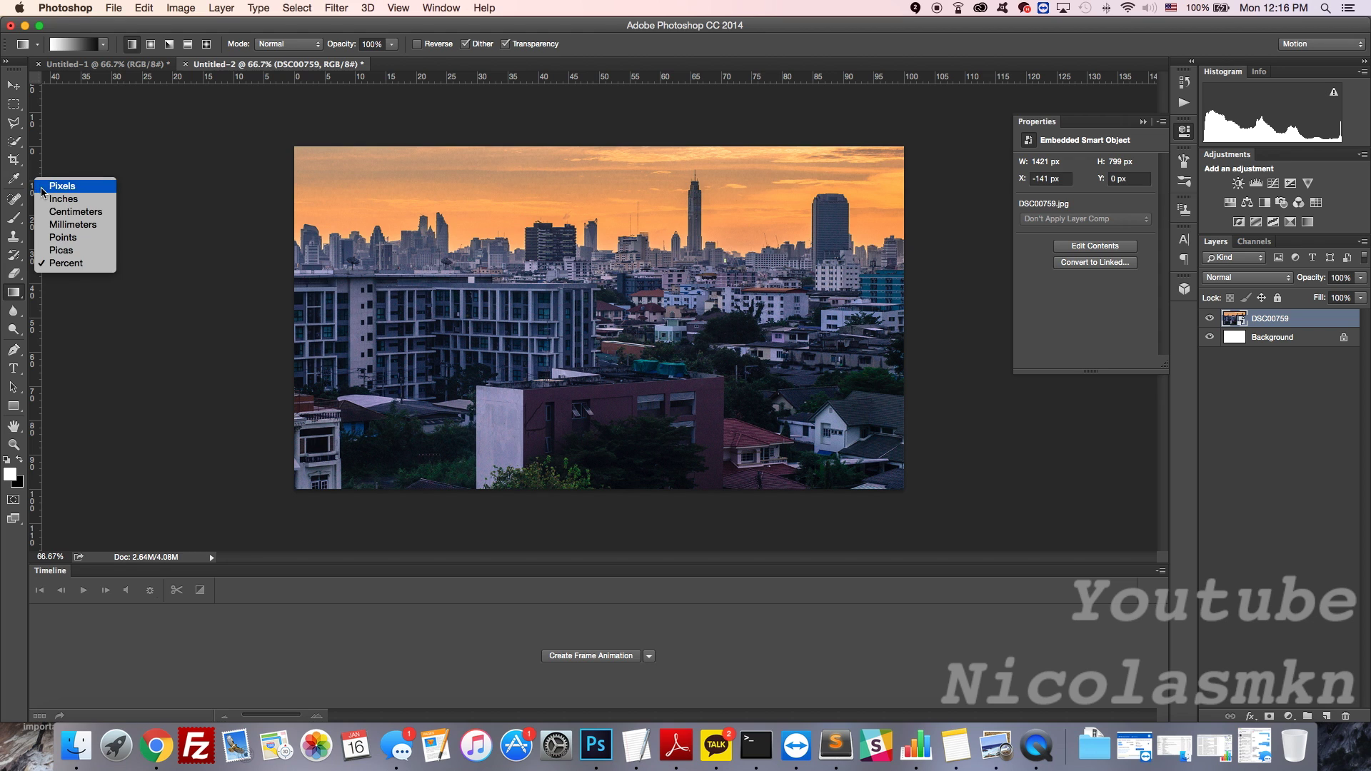
left_click(53, 263)
- Drag horizontal and vertical guides to 50% so they cross at the canvas centre
left_click_drag(165, 79, 167, 317)
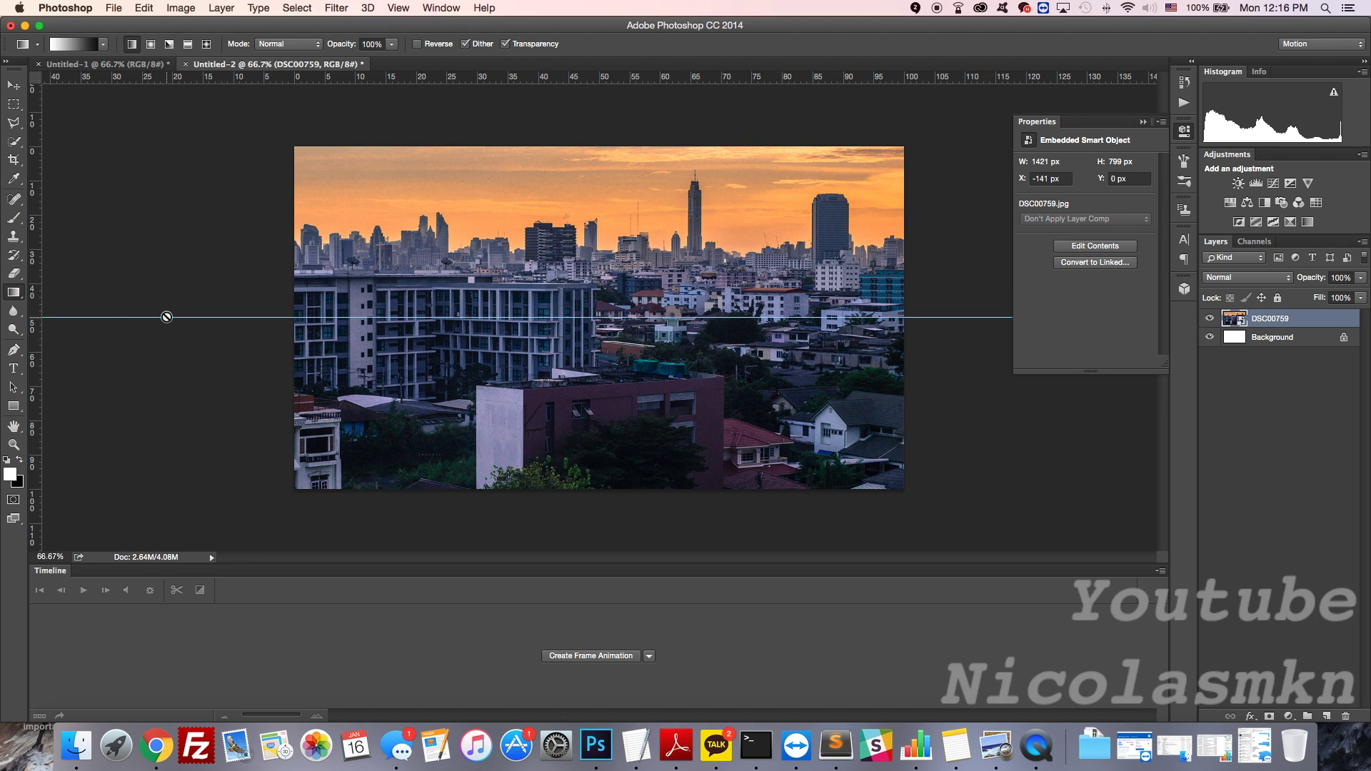
left_click_drag(32, 295, 602, 255)
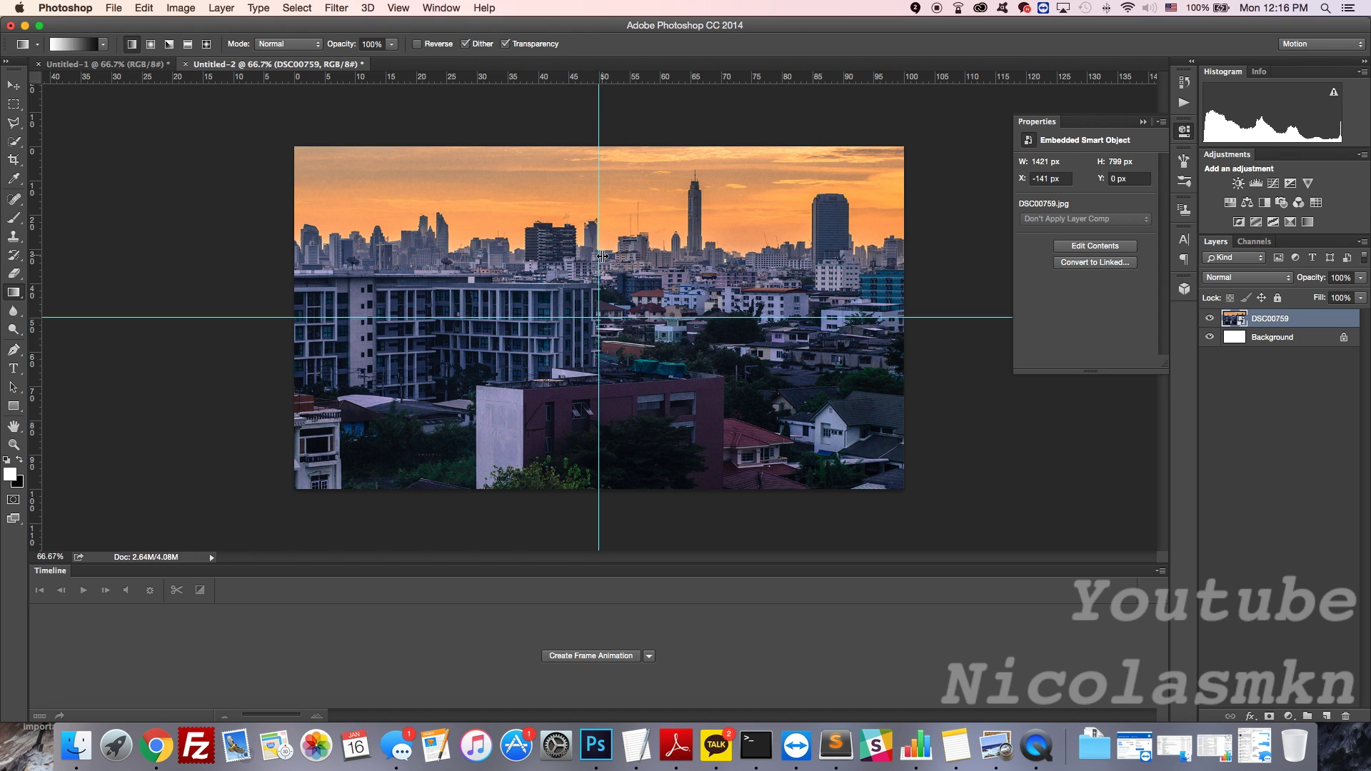
left_click(13, 408)
- Draw a rectangle over the canvas's top-left quarter with the Rectangle Tool
left_click_drag(15, 412, 62, 450)
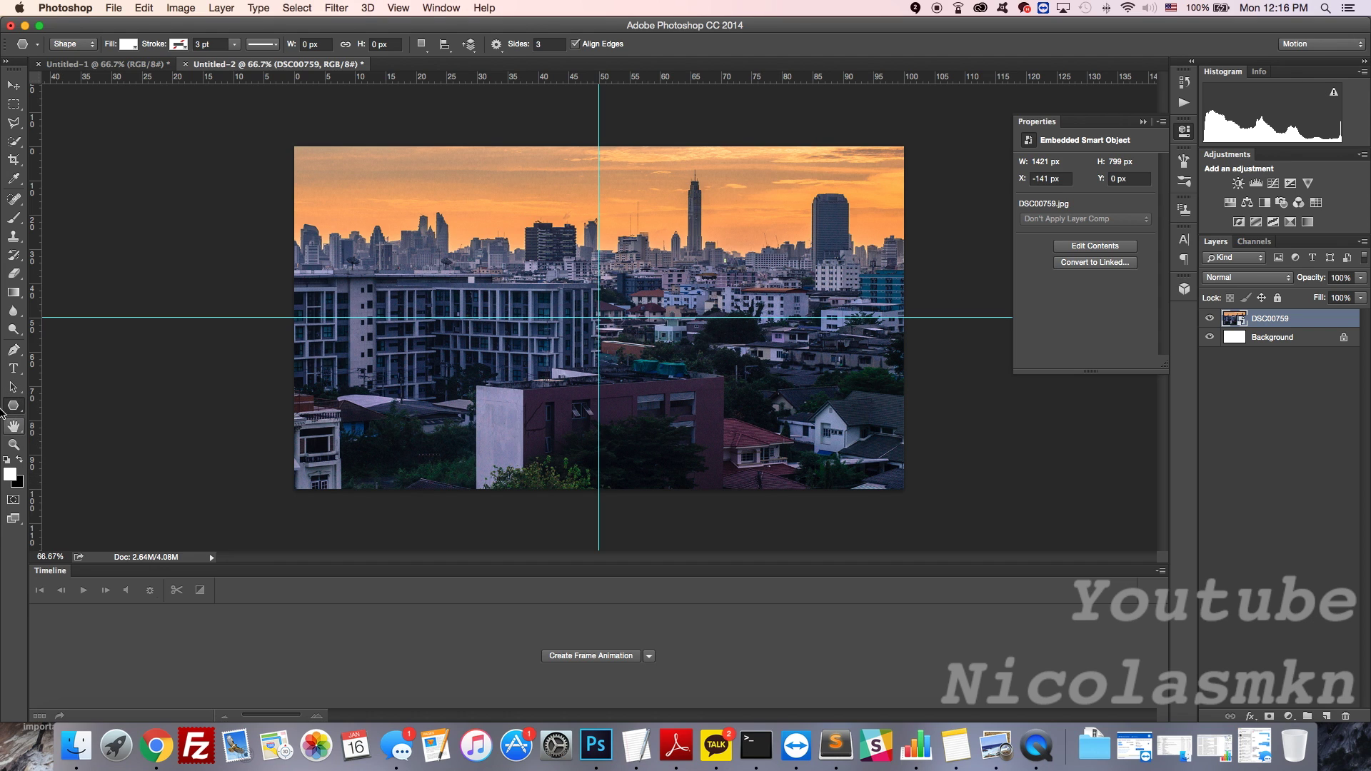
left_click_drag(13, 405, 46, 404)
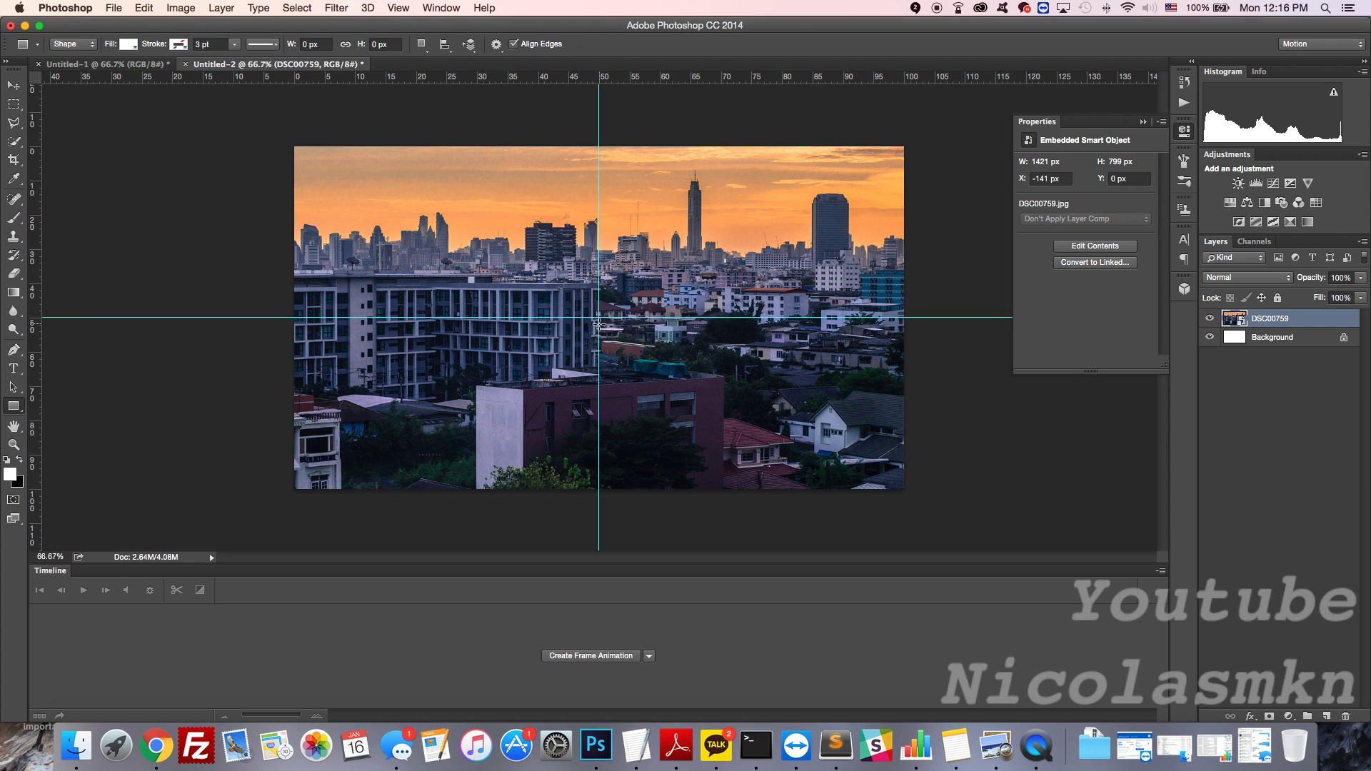
left_click_drag(598, 316, 294, 146)
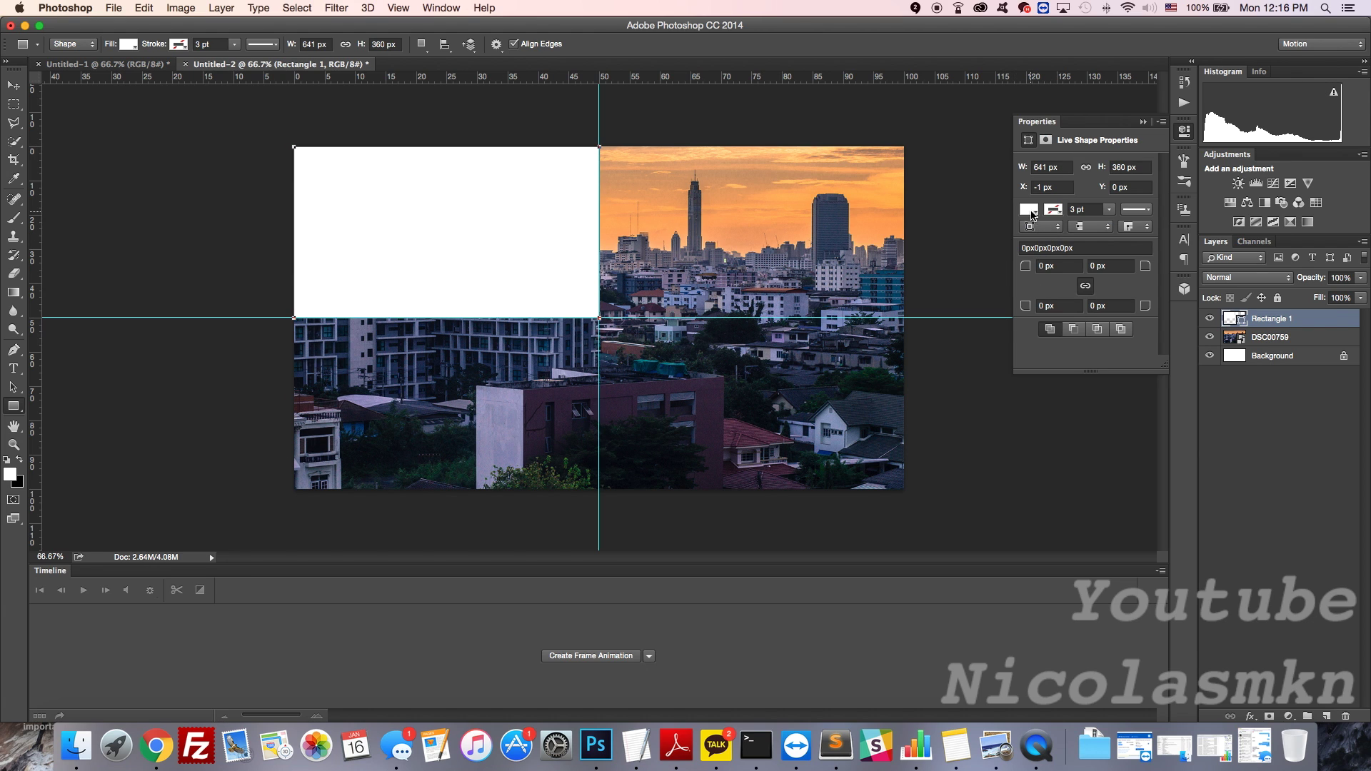
- Set the rectangle's fill to No Color and its stroke to white at 15 pt
left_click(1029, 209)
left_click(1038, 237)
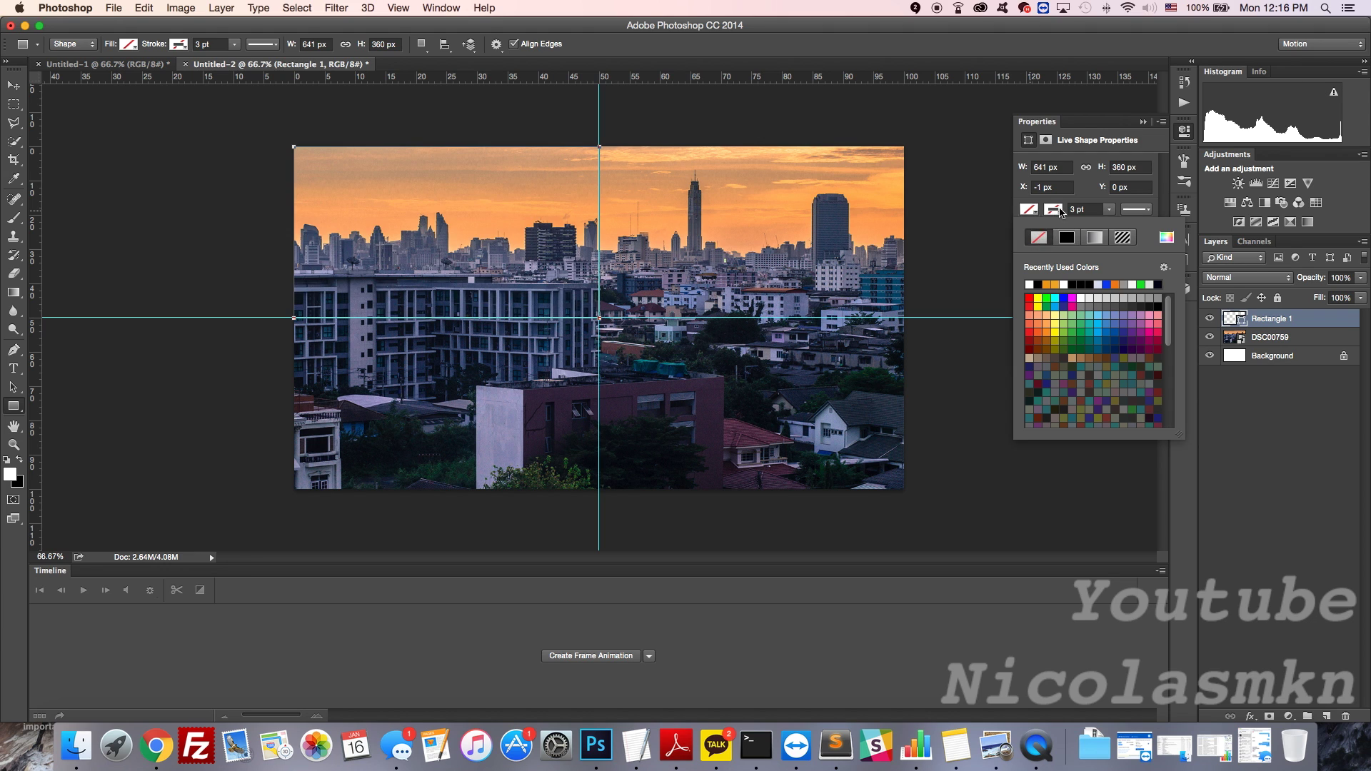
left_click(1030, 285)
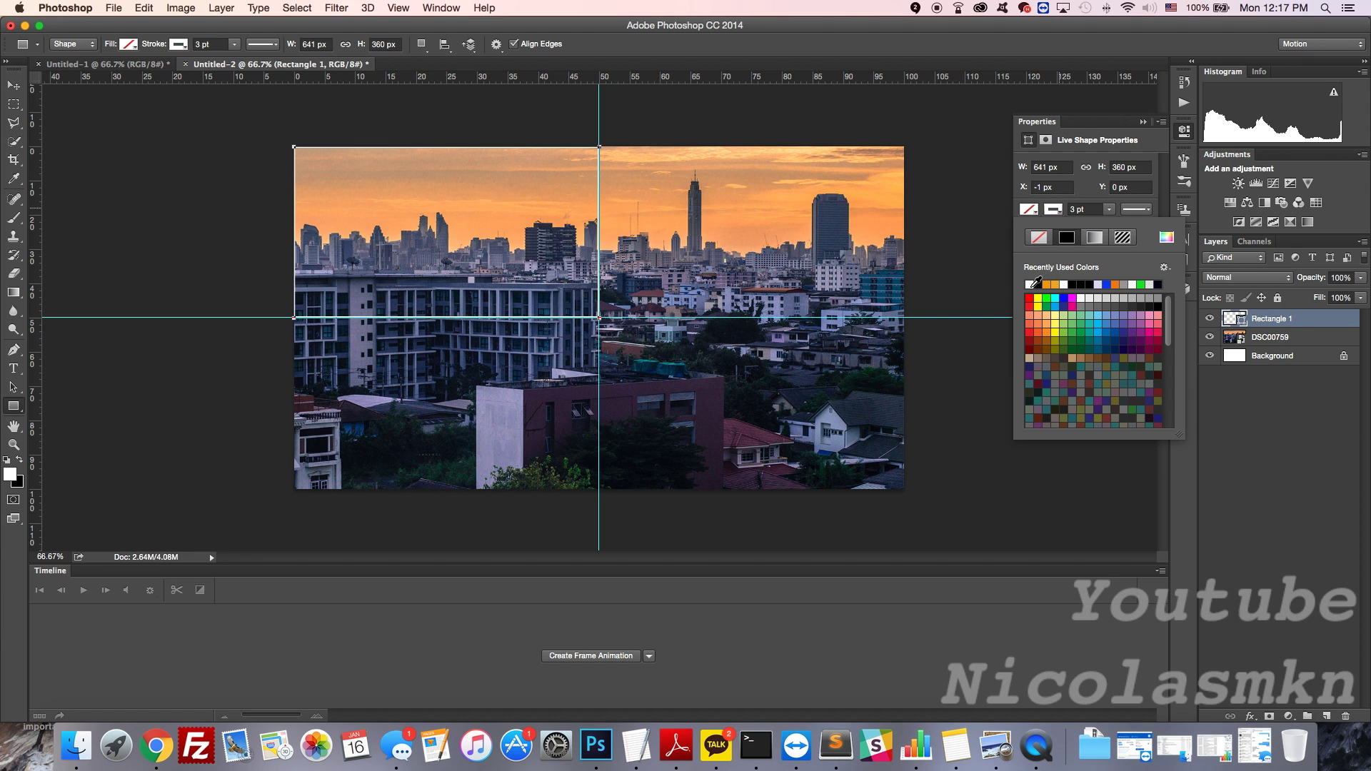
left_click(1088, 209)
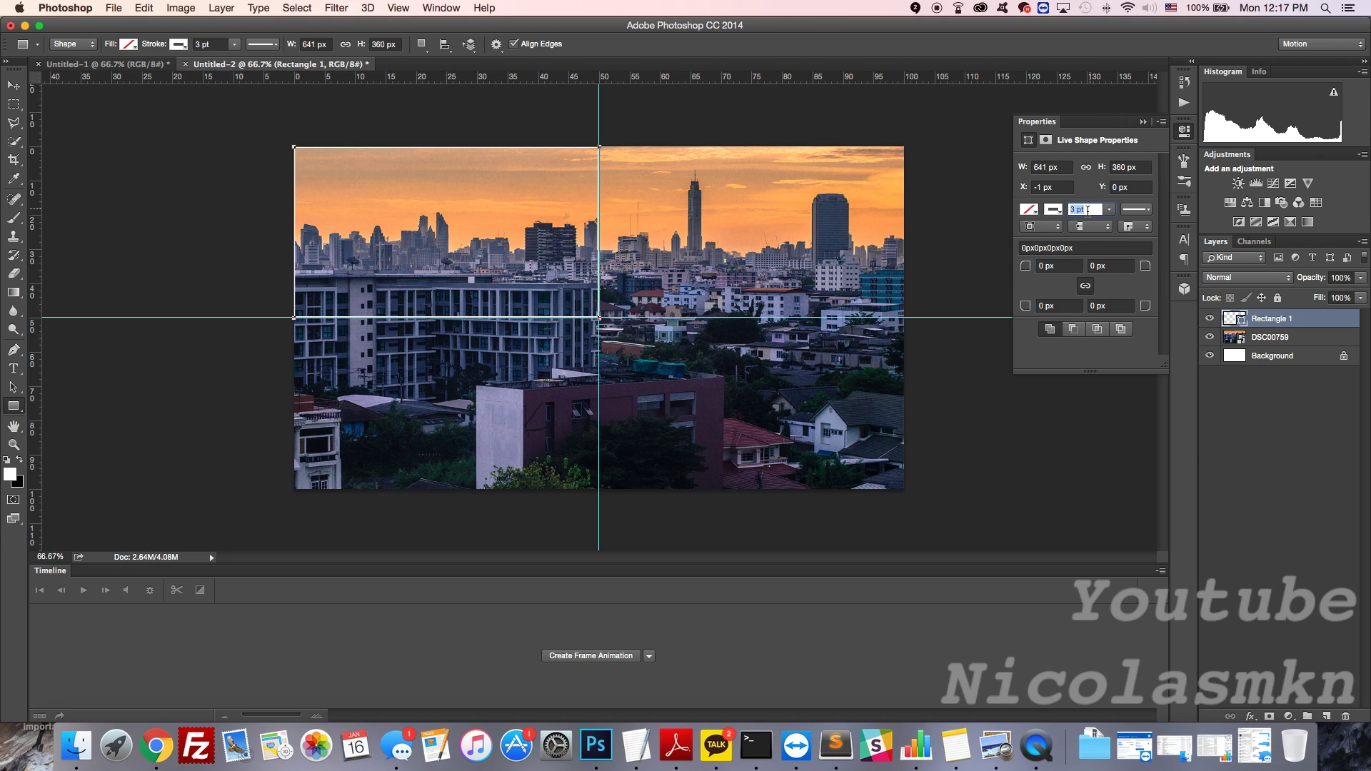
type("15")
key("Return")
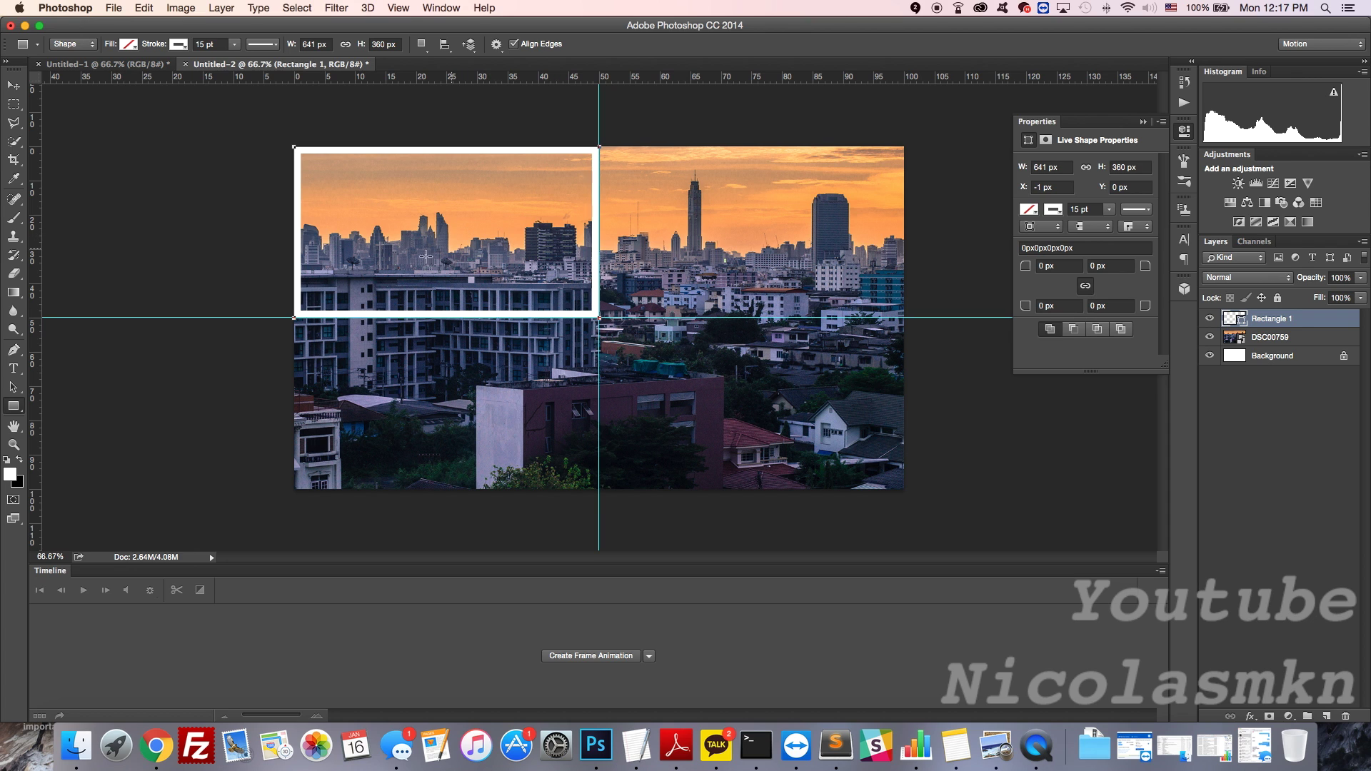
- Move the outlined rectangle to the centre of the canvas
left_click(20, 86)
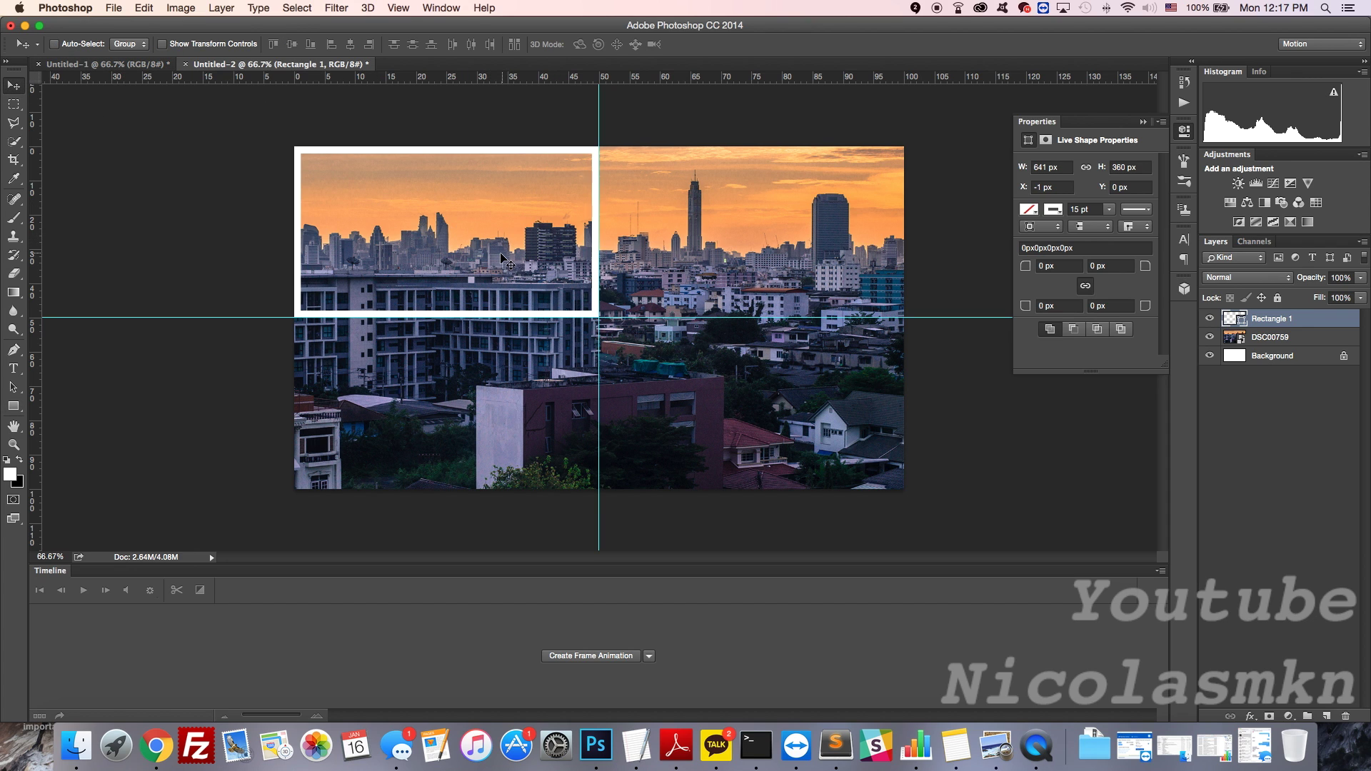
left_click_drag(503, 258, 648, 327)
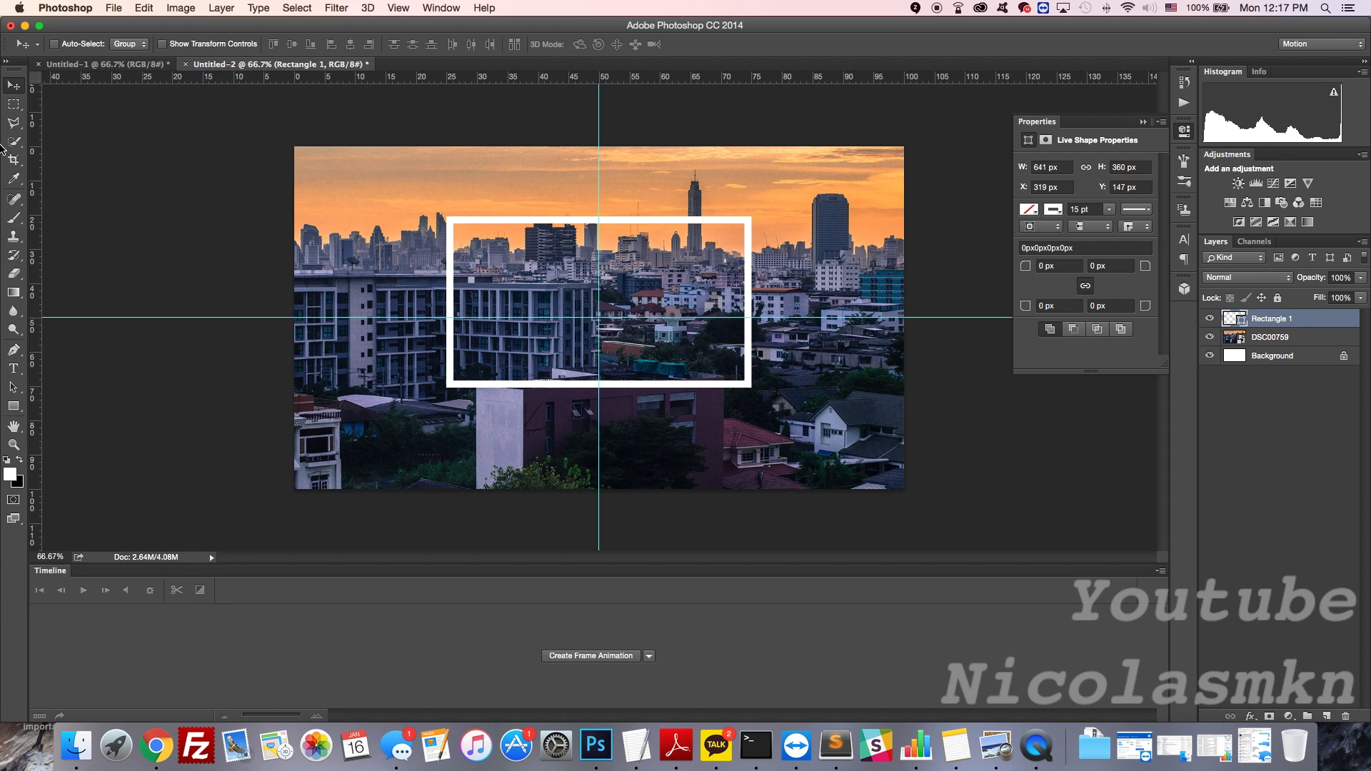
left_click(13, 368)
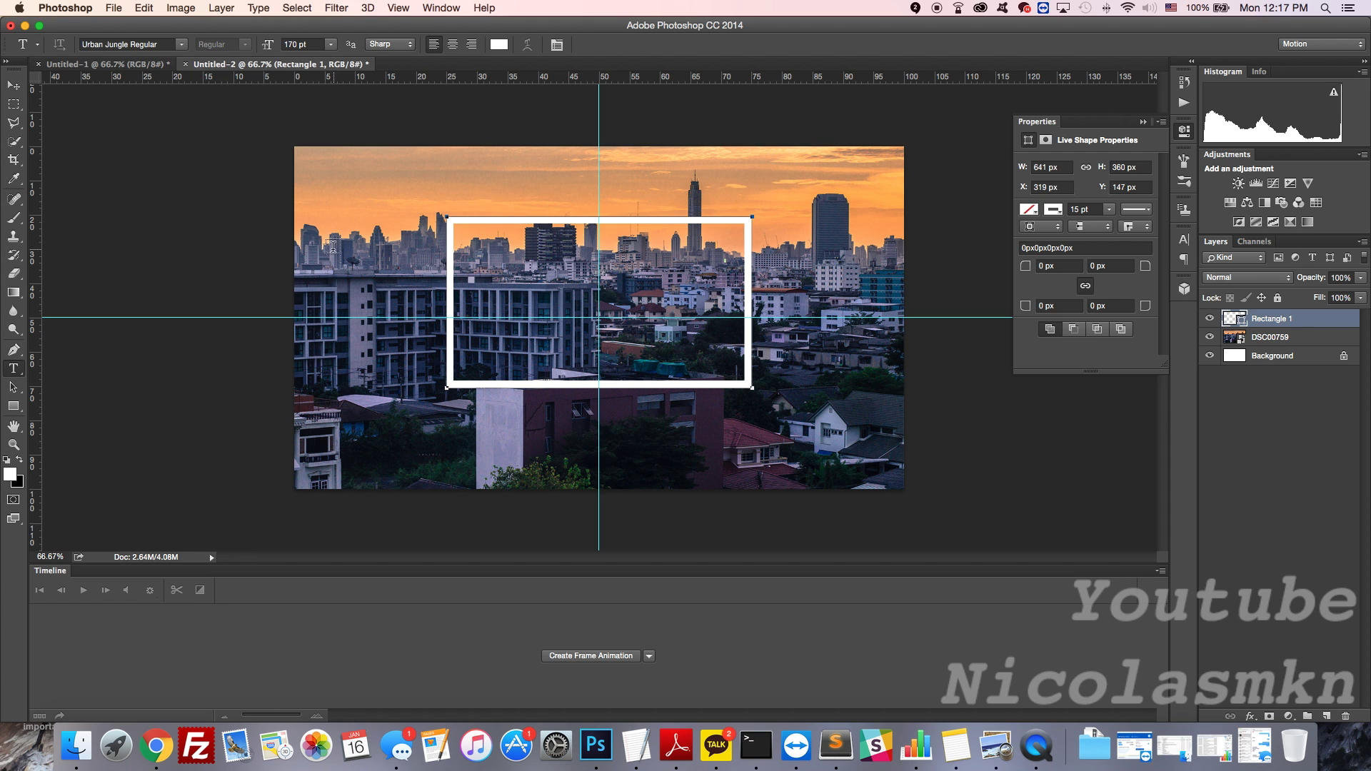
- Type BANGKOK as white Urban Jungle 170 pt text near the photo's top-left
left_click(340, 204)
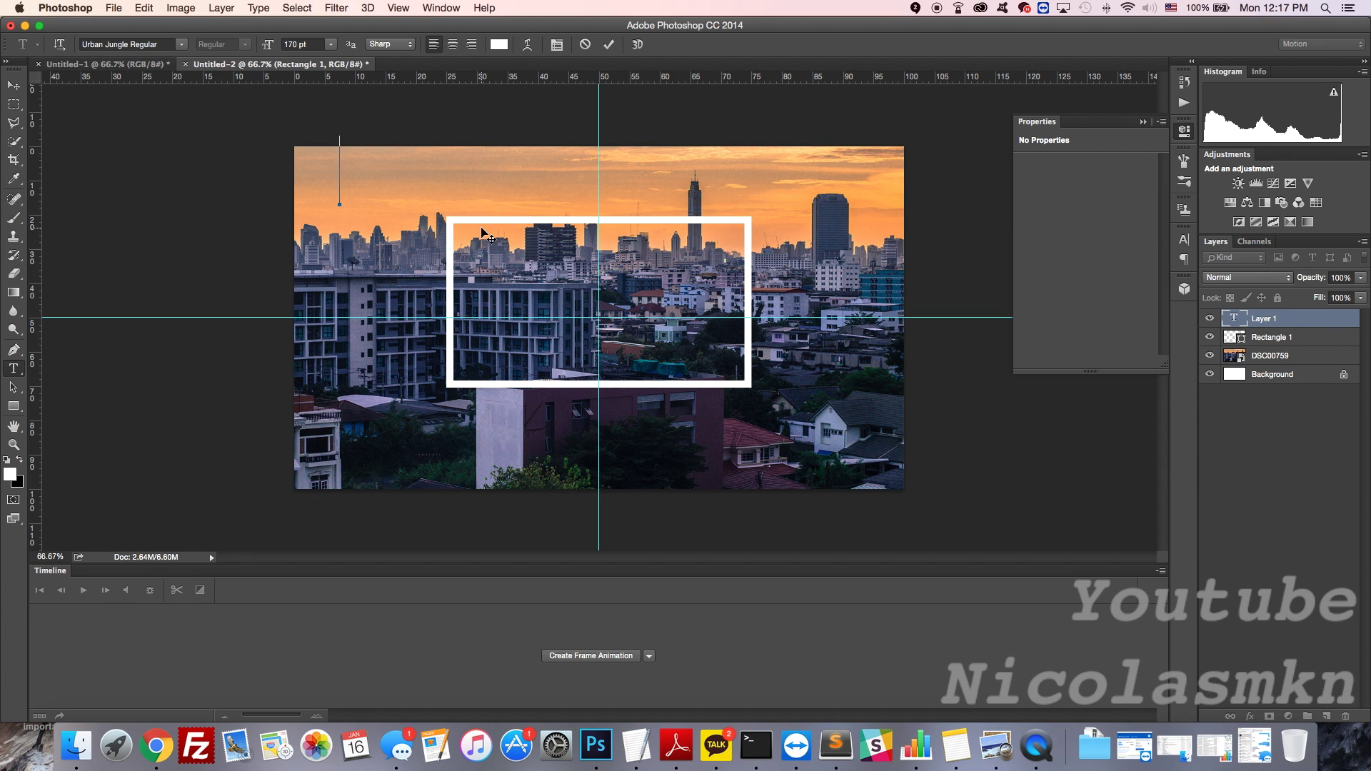
type("BAN")
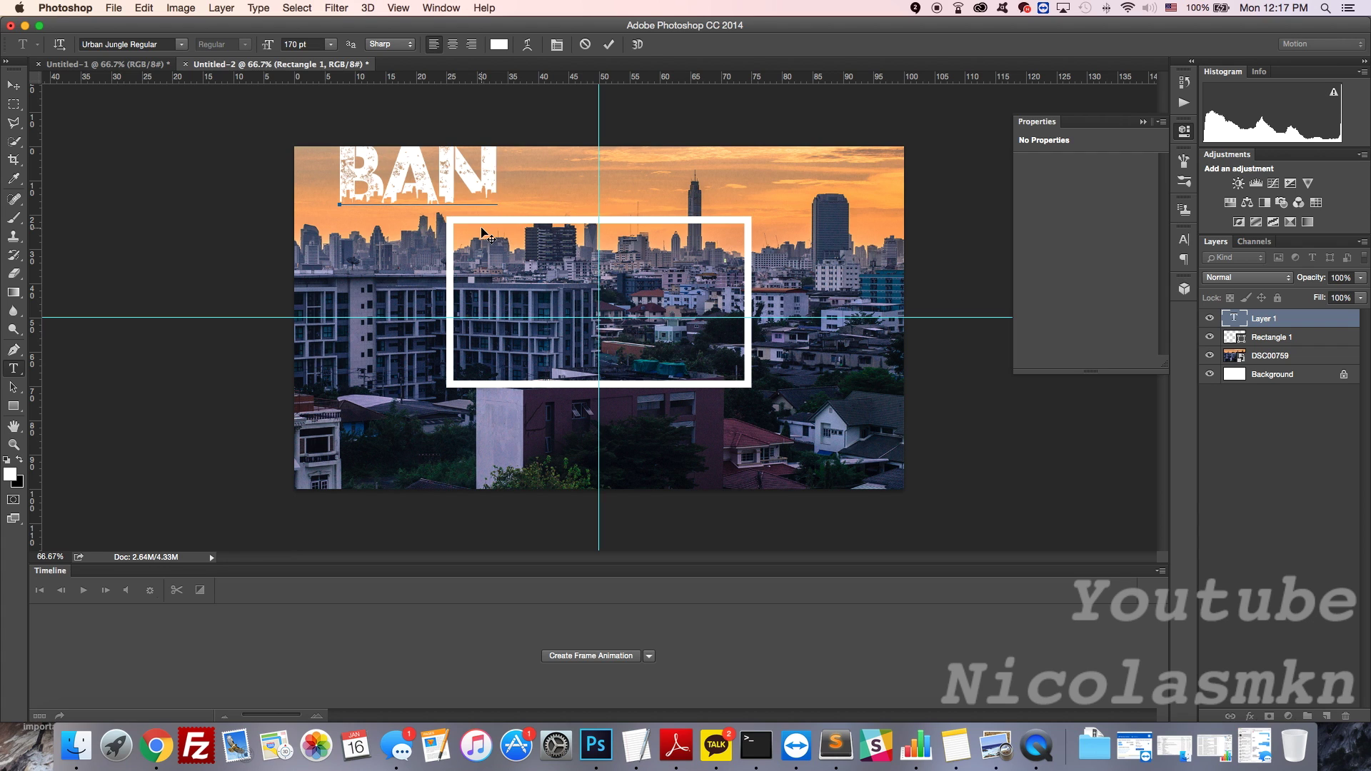
type("GKOK")
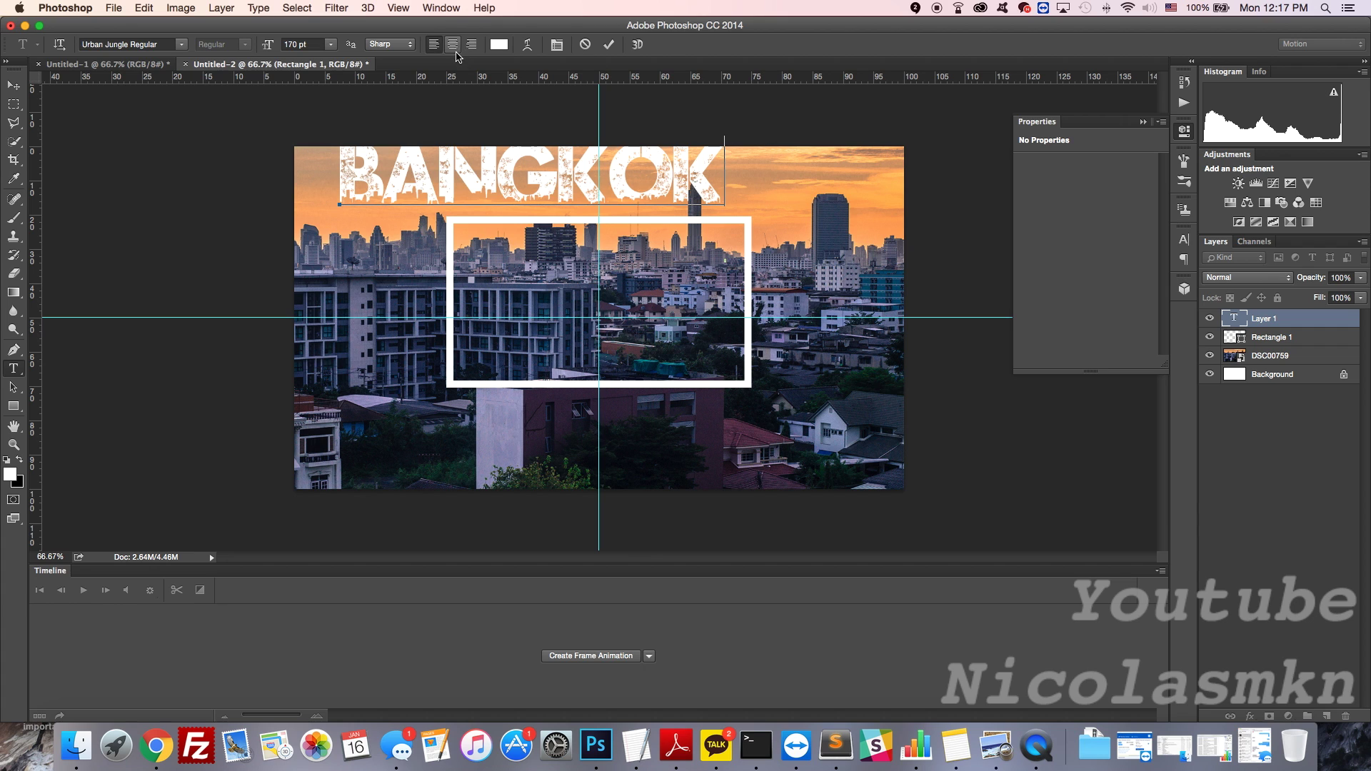
left_click(608, 45)
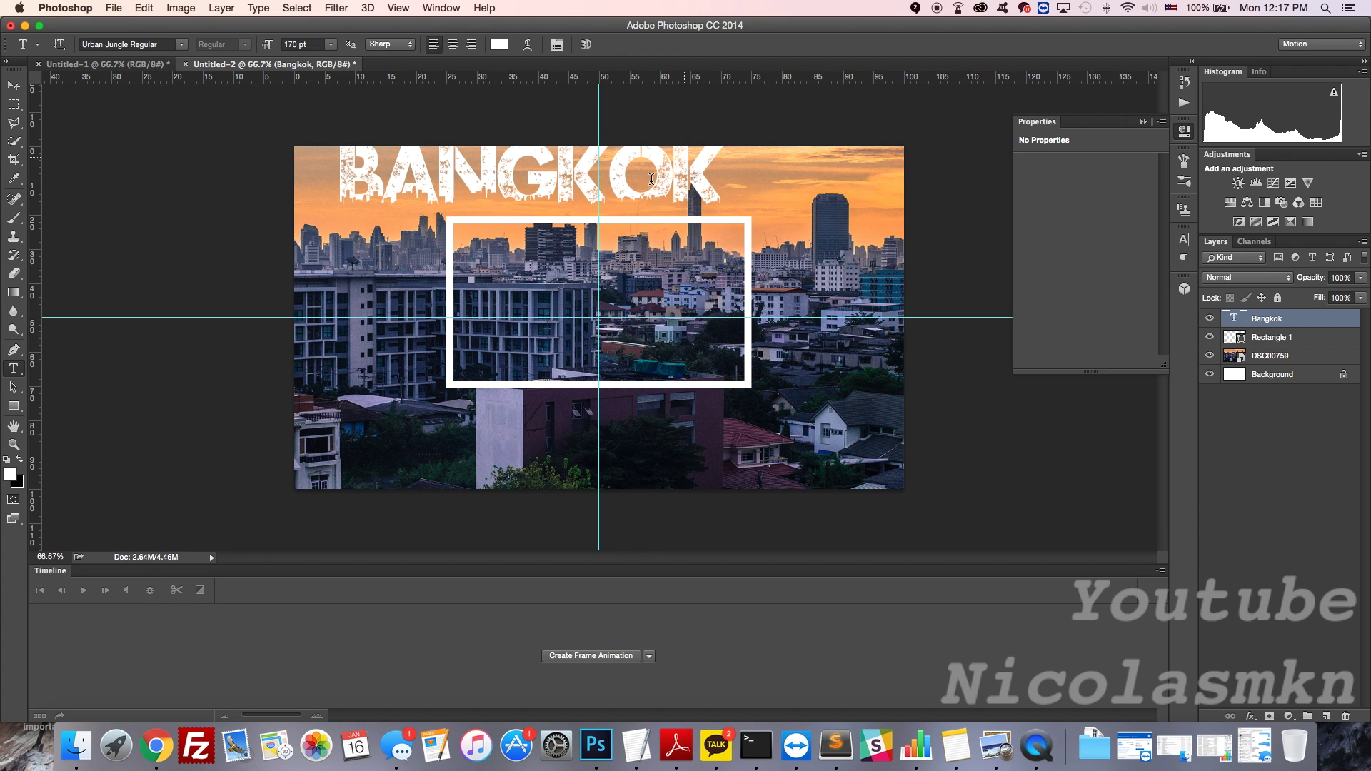
- Move the BANGKOK text onto the frame and snap it to the canvas centre (X 640, Y 360 px)
left_click(15, 88)
left_click_drag(490, 200, 560, 297)
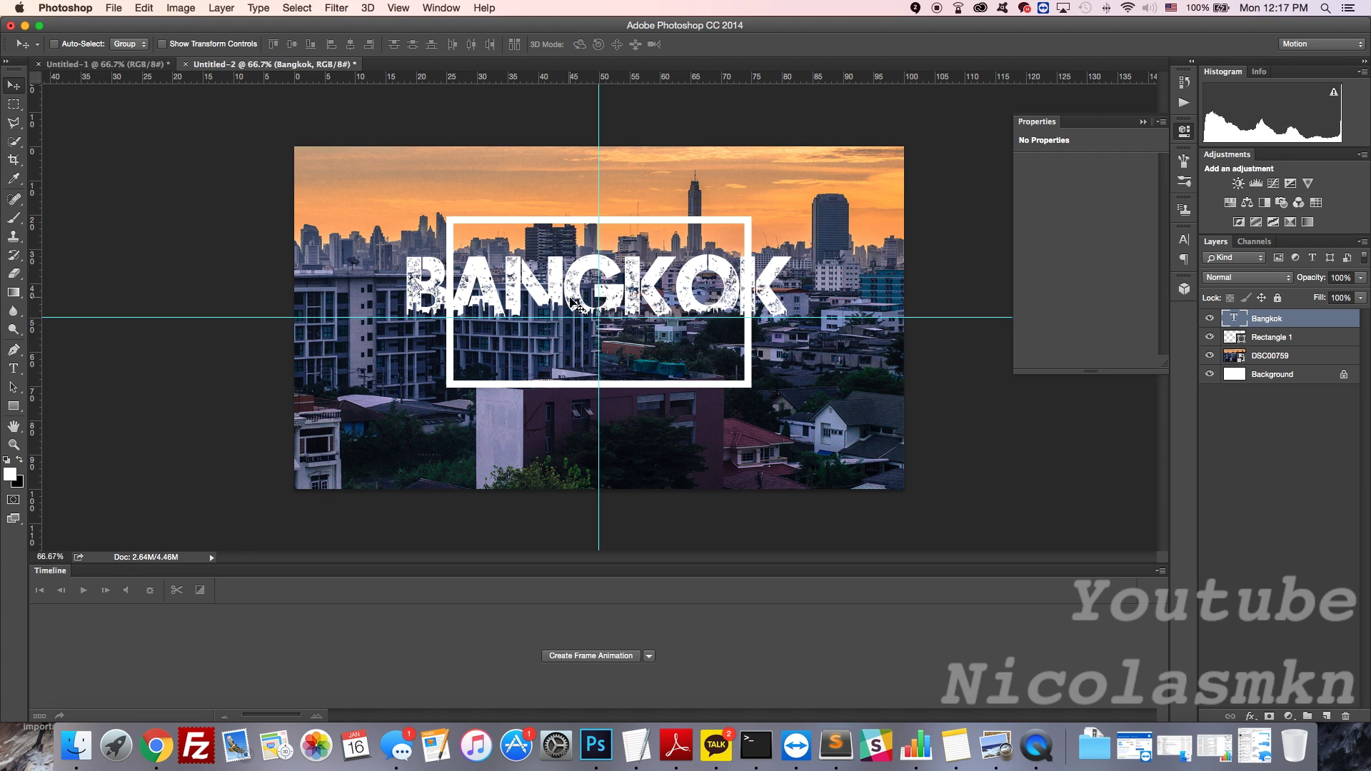
key("super+t")
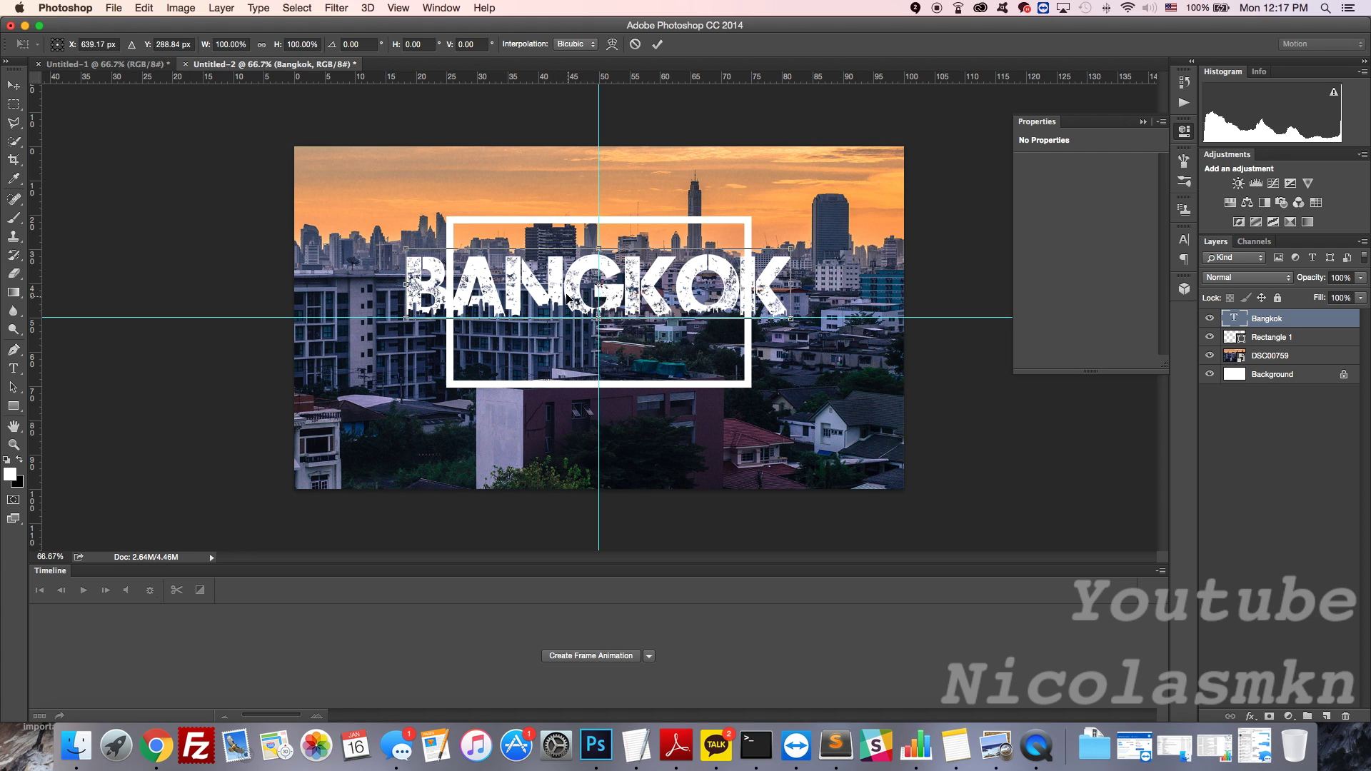
left_click_drag(564, 289, 565, 323)
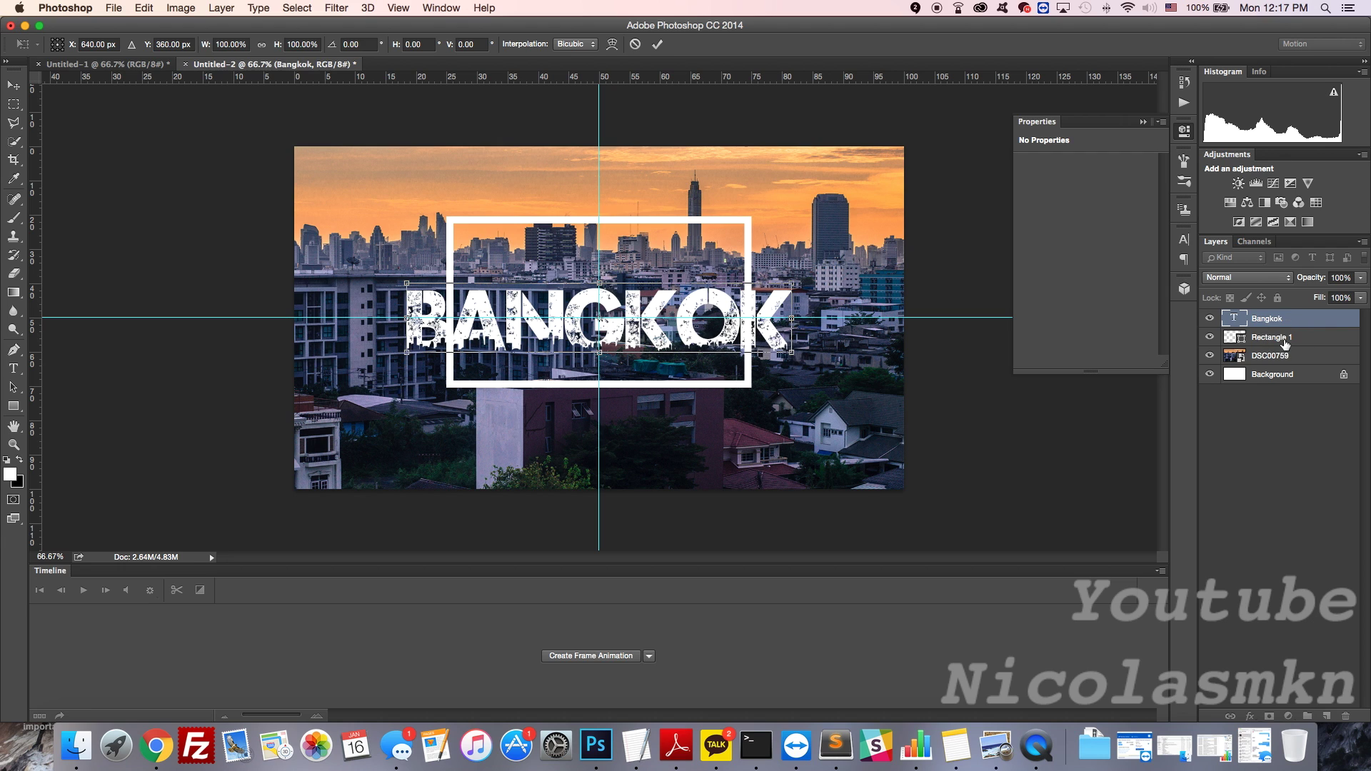
- Commit the text, then transform Rectangle 1 wider so it spans the BANGKOK text
left_click(657, 44)
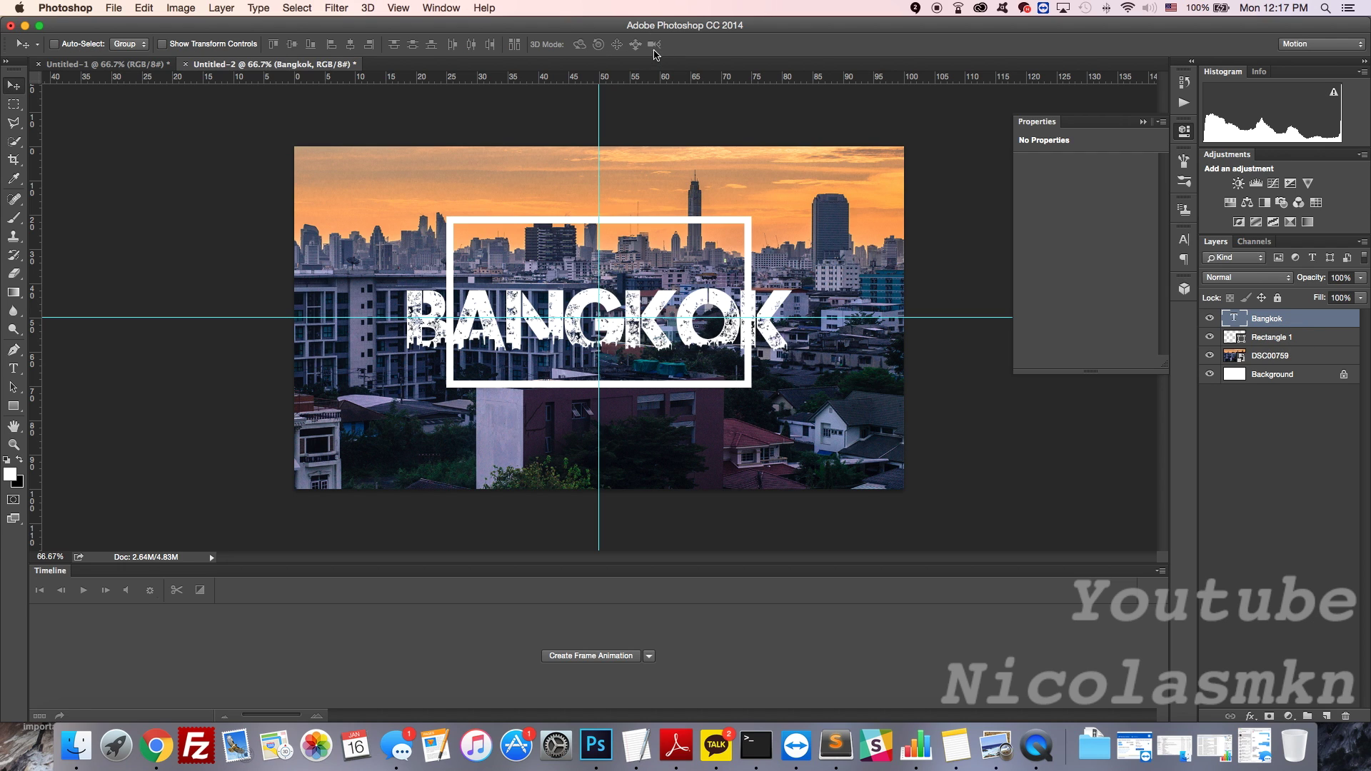
left_click(1321, 339)
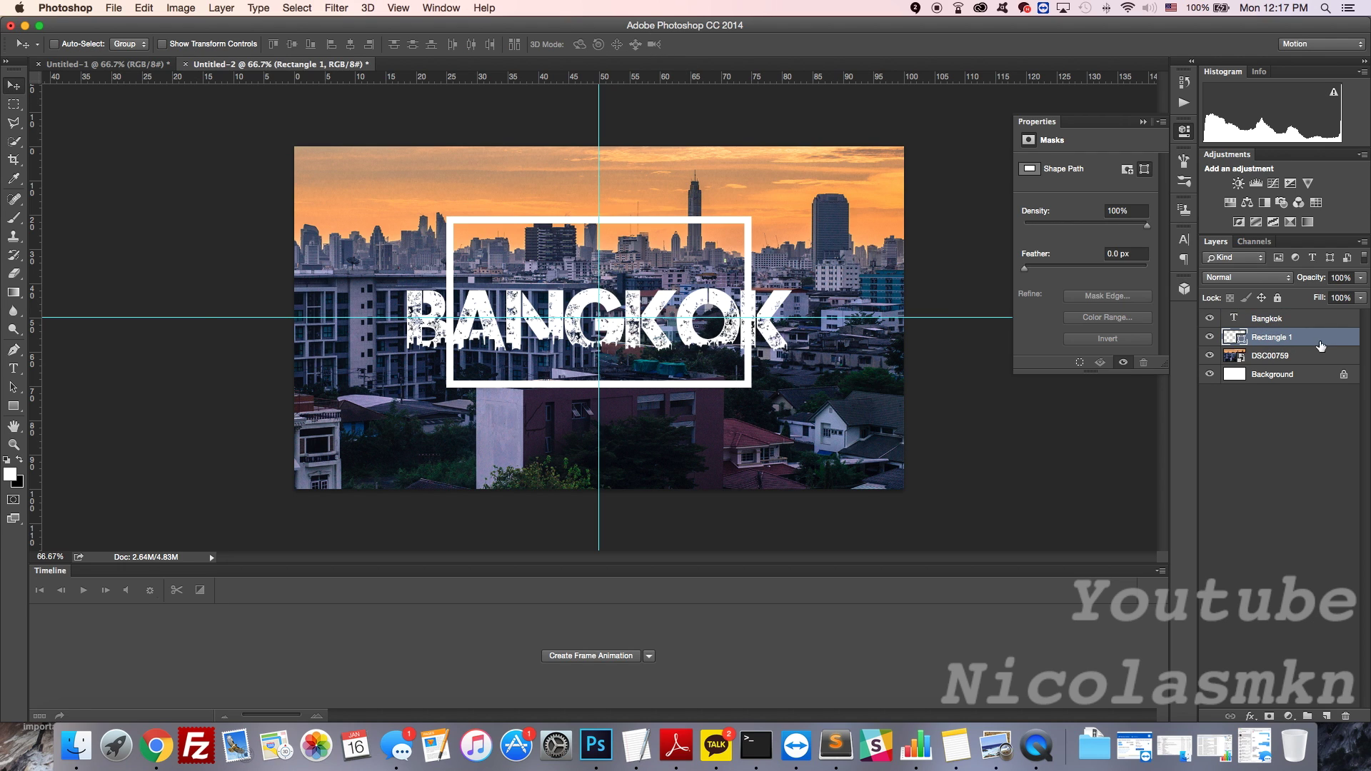
key("super")
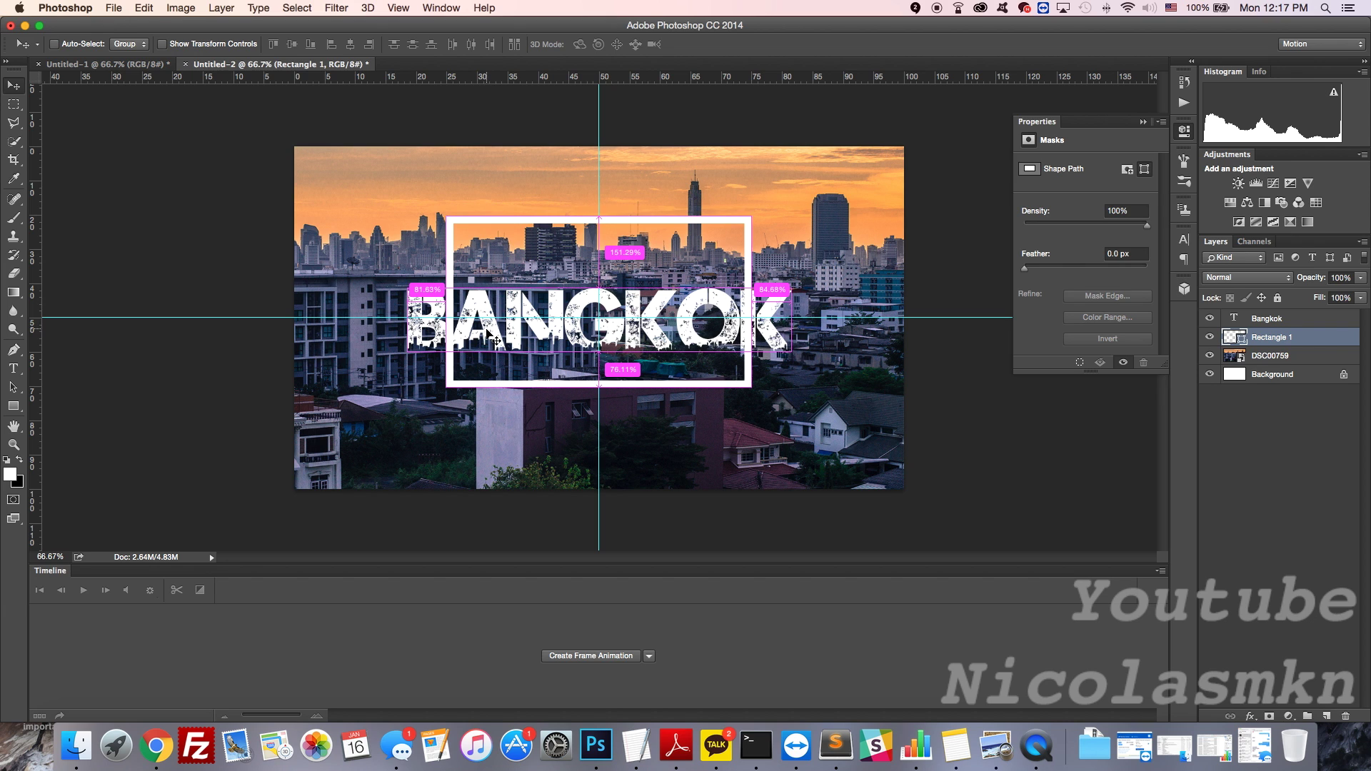
key("super+t")
left_click_drag(539, 279, 540, 294)
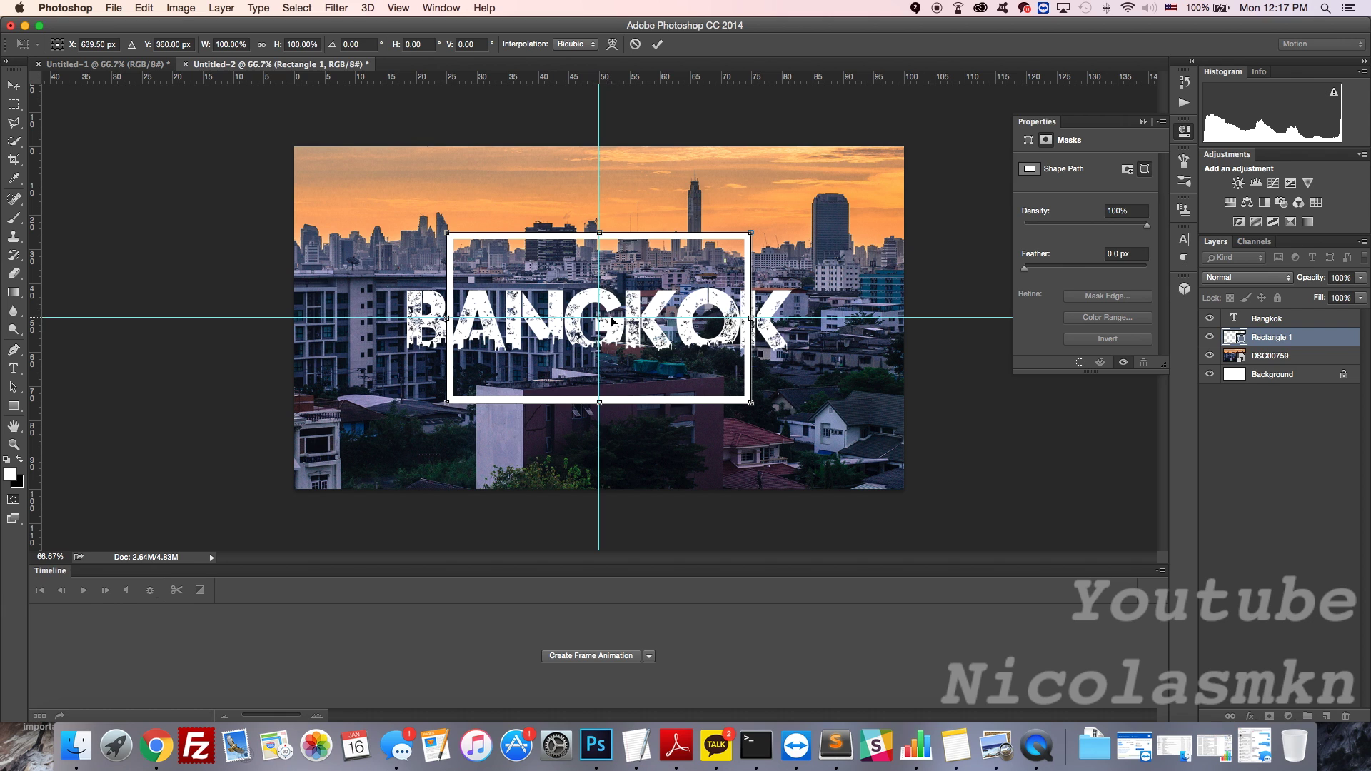
left_click_drag(442, 314, 402, 320)
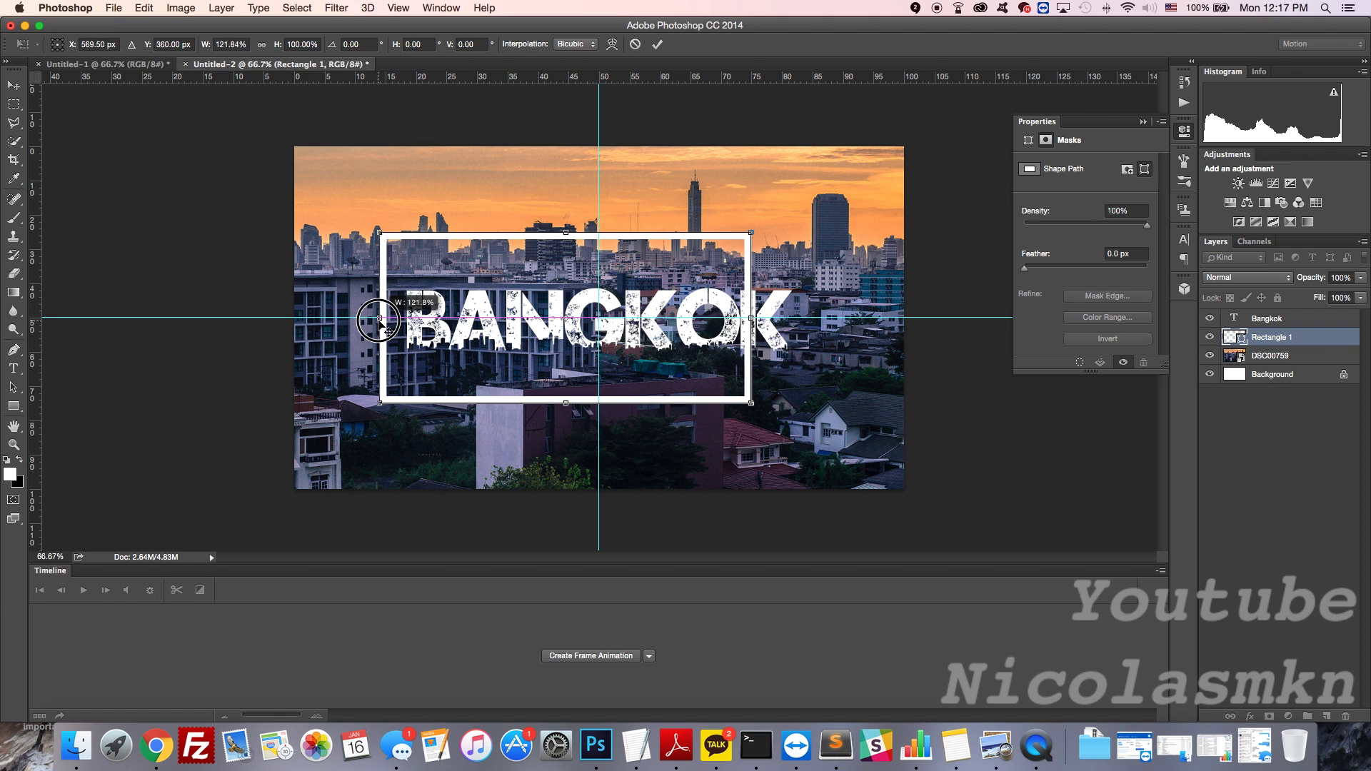
left_click_drag(379, 320, 382, 319)
left_click_drag(751, 319, 821, 319)
- Bring the frame's top and bottom edges in to hug the text, and apply
left_click_drag(599, 235, 600, 206)
left_click_drag(604, 400, 602, 432)
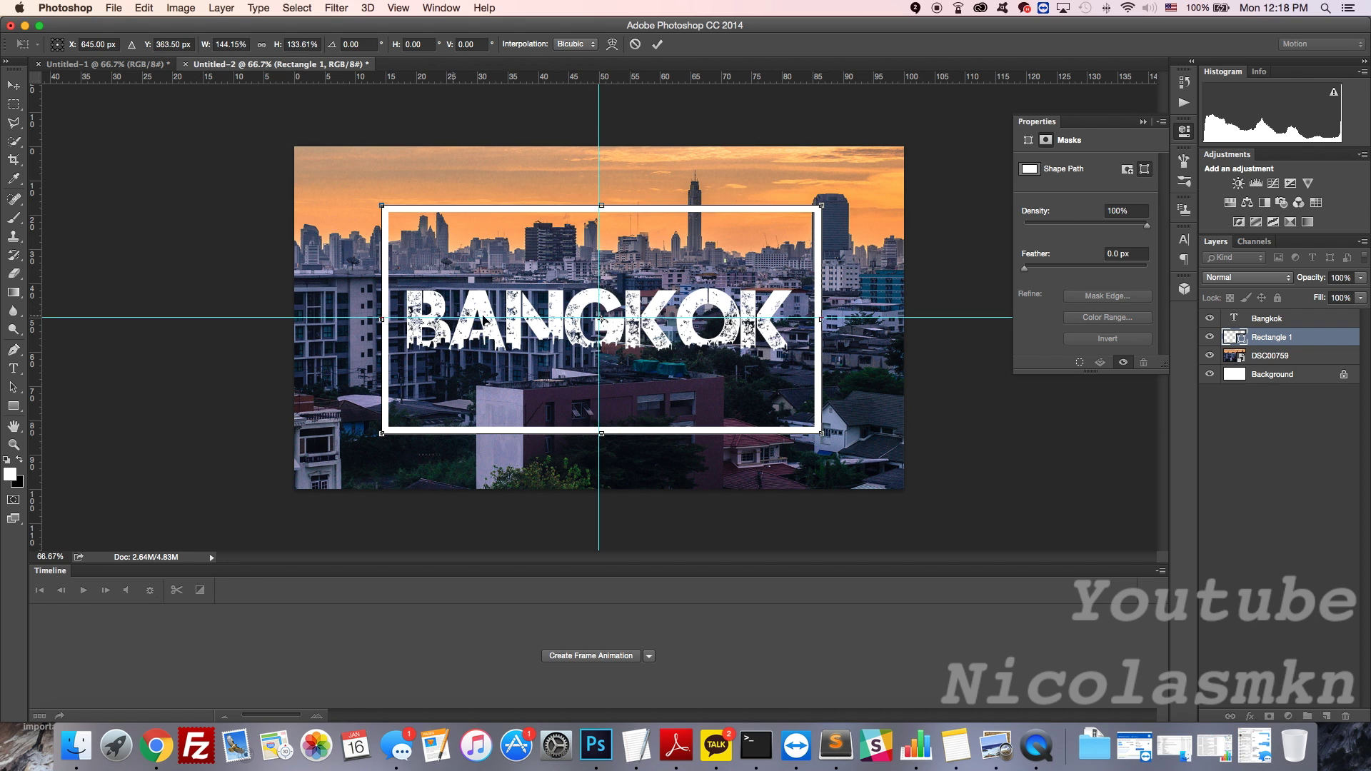
left_click_drag(602, 205, 598, 263)
left_click_drag(601, 432, 597, 377)
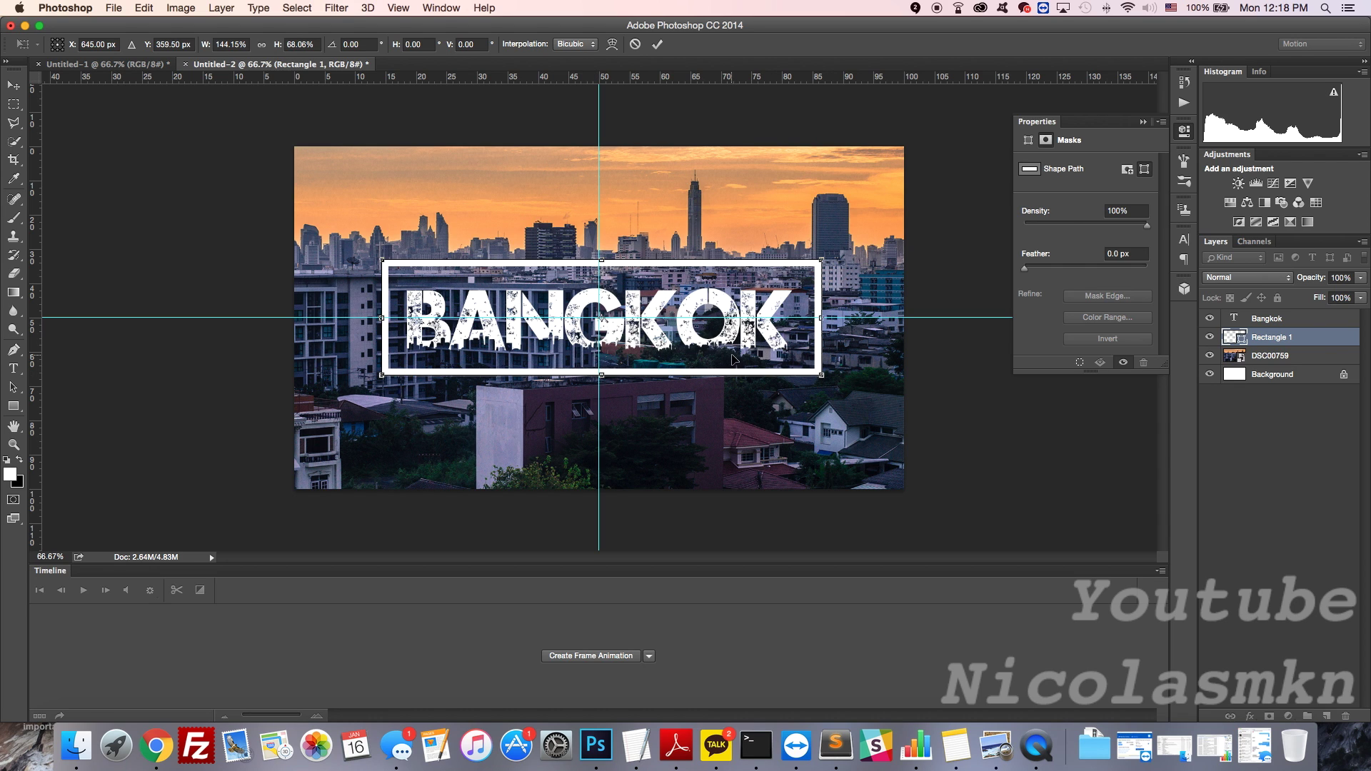
left_click(657, 45)
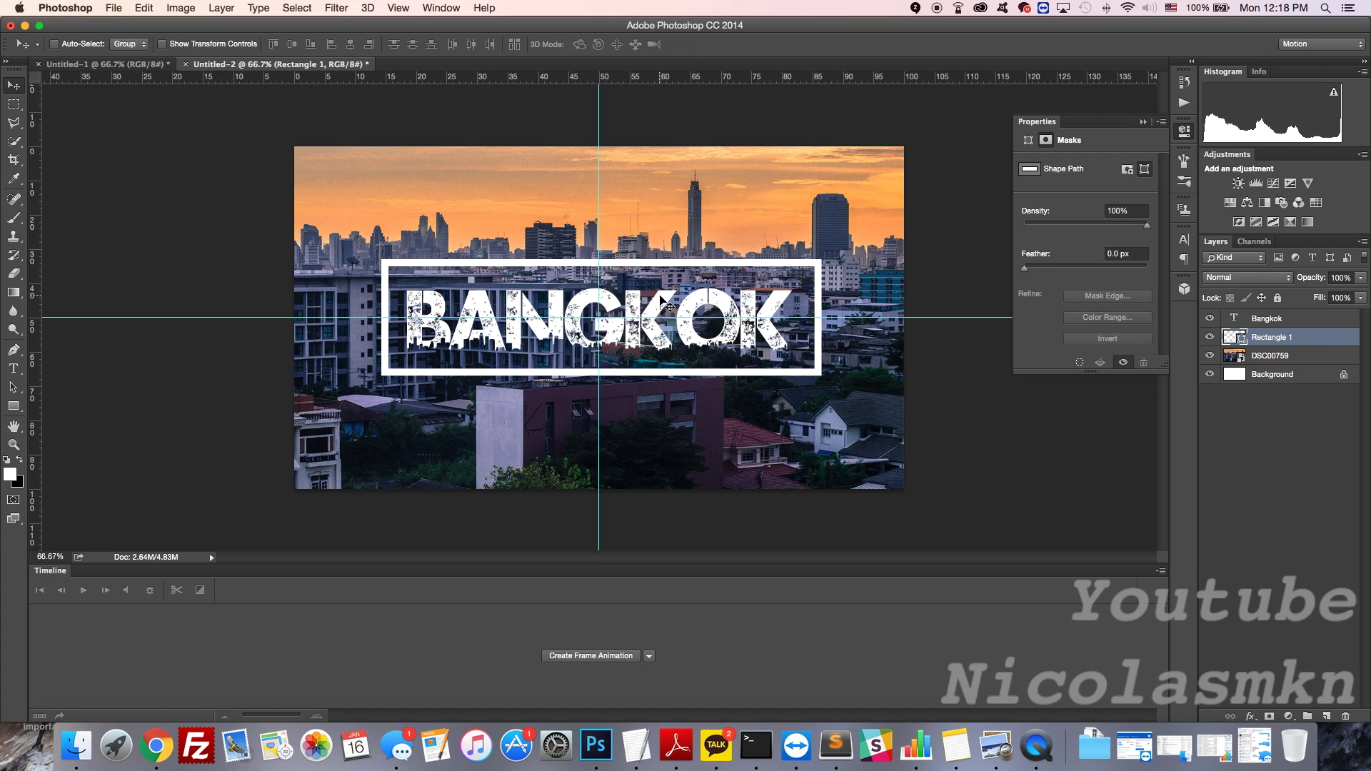
- Nudge the frame slightly so it sits centred around the text
key("super+t")
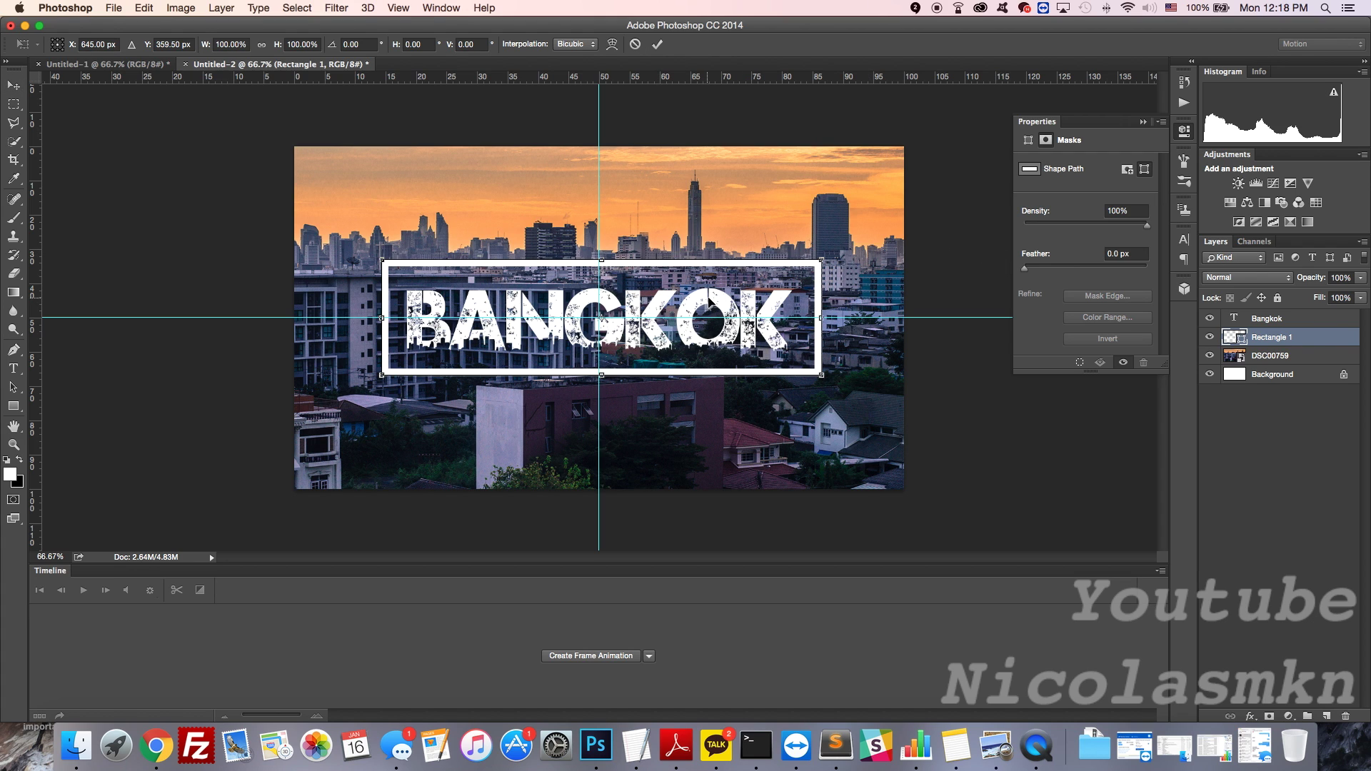
left_click_drag(707, 298, 710, 284)
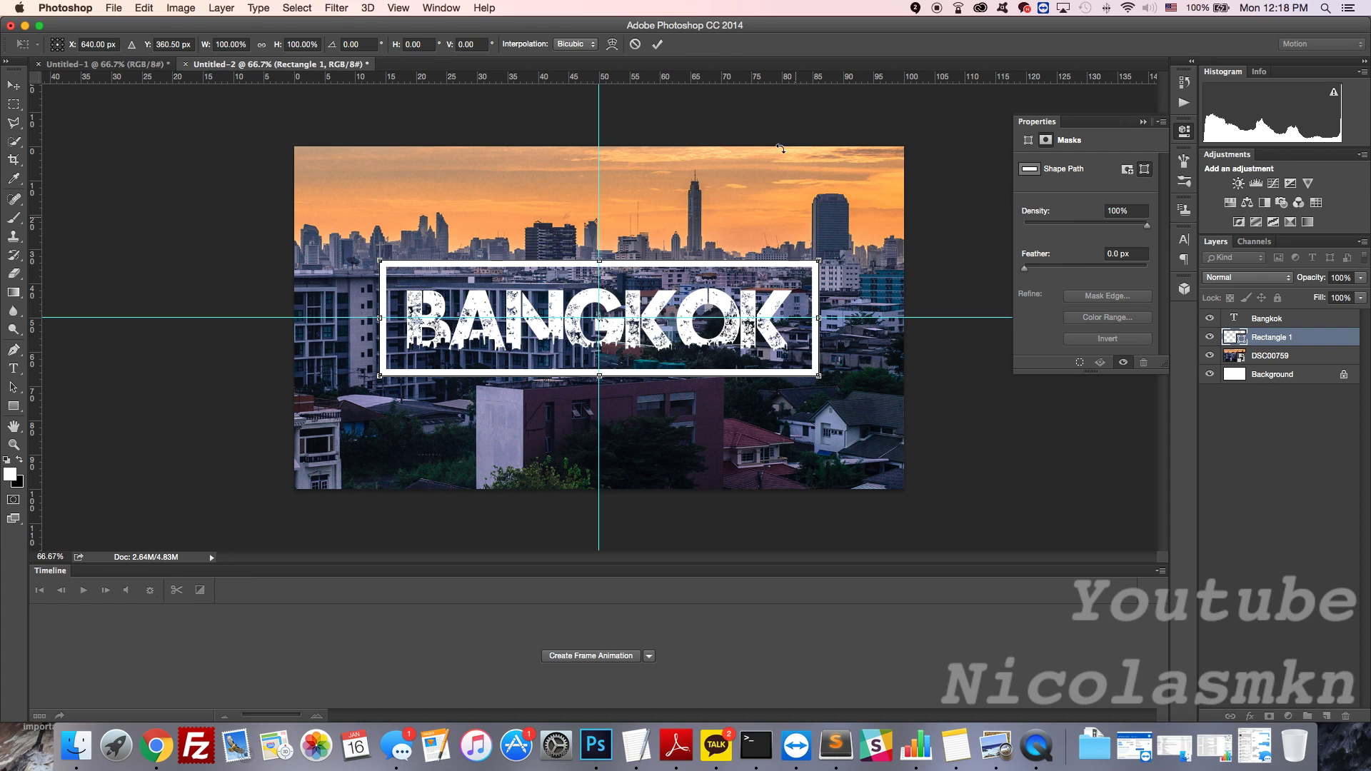
left_click(657, 46)
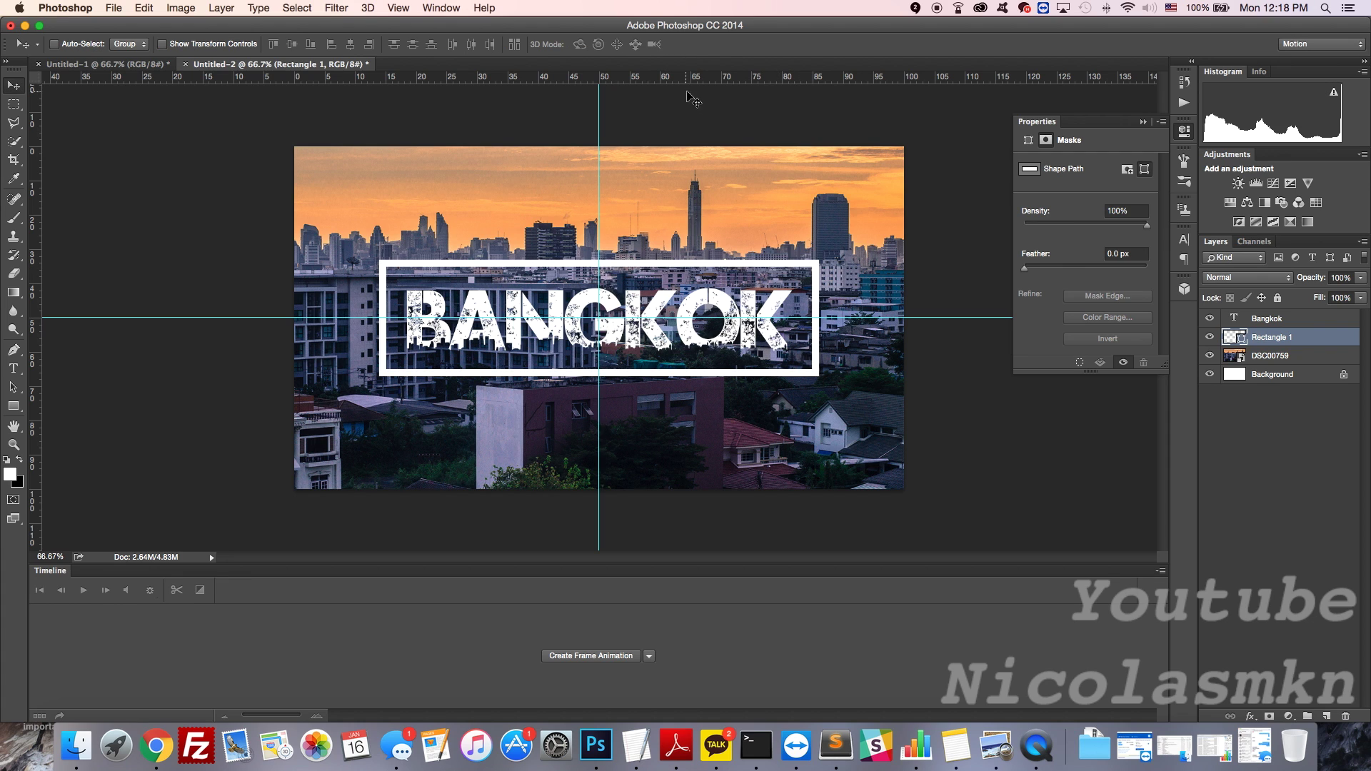
- Add an empty layer below Rectangle 1 and rename the frame layer Border _rec_text
left_click(1326, 716)
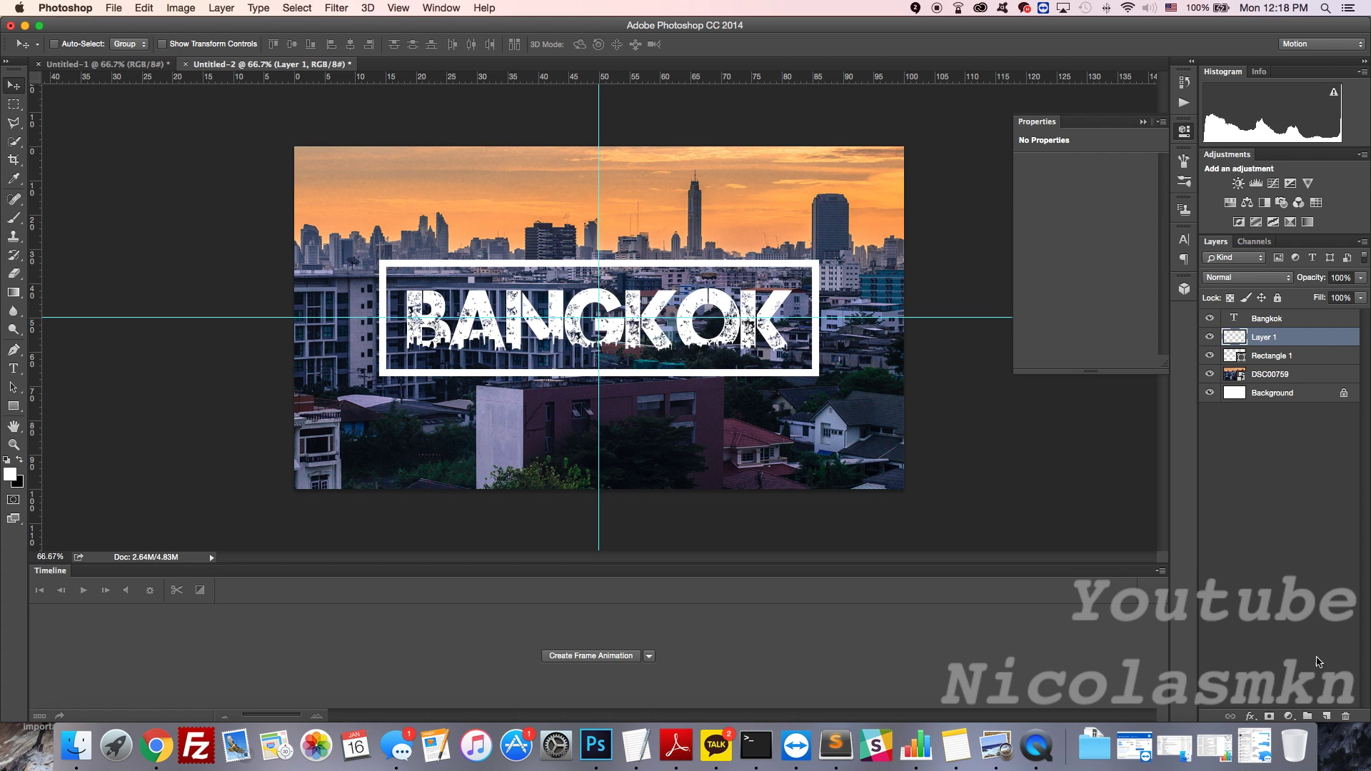
left_click_drag(1296, 338, 1295, 364)
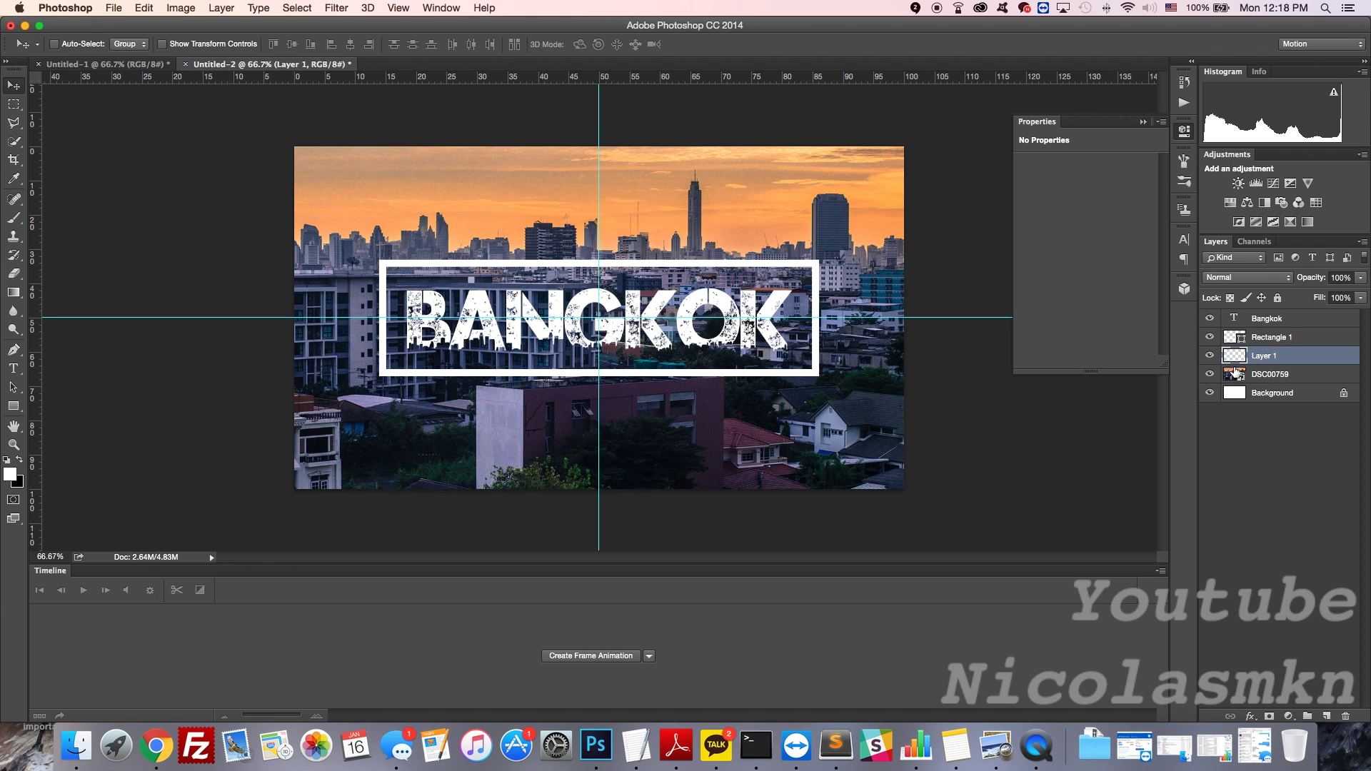
left_click(1270, 342)
right_click(1270, 343)
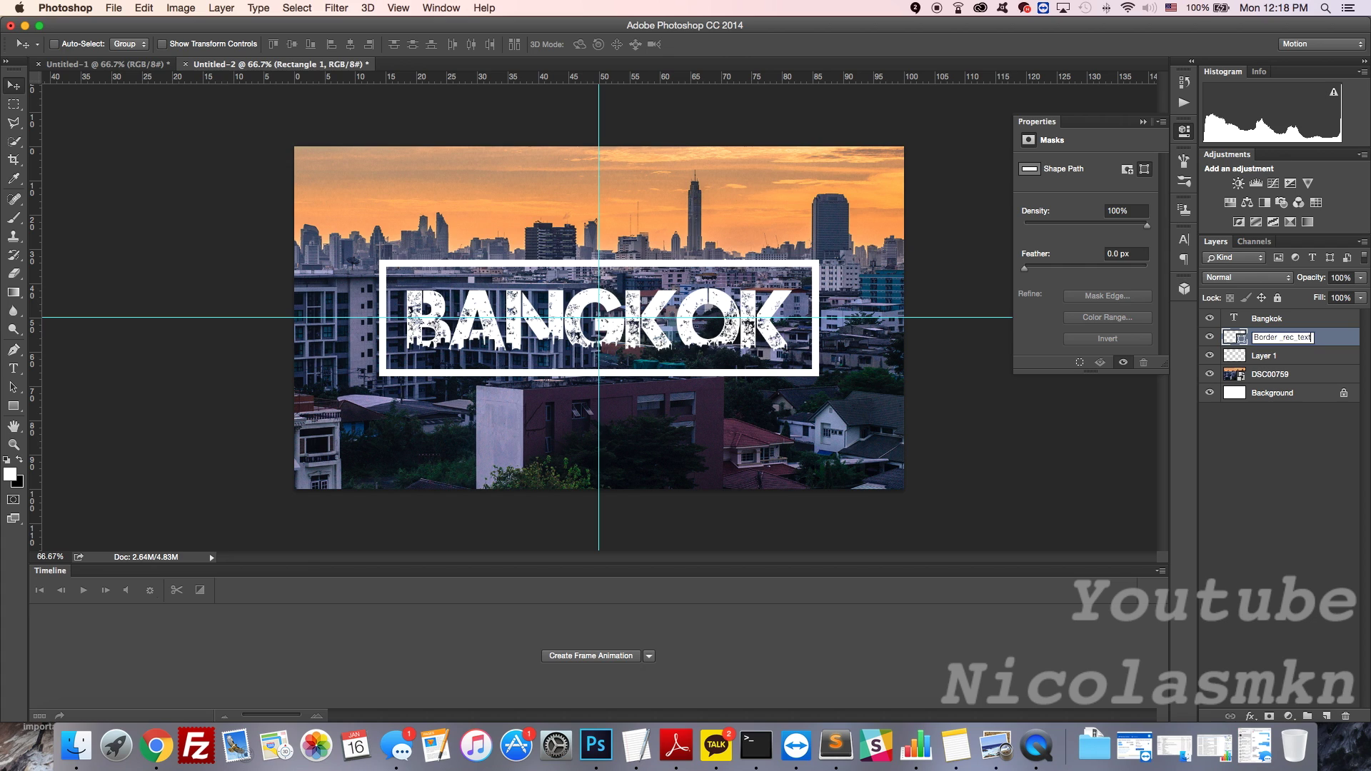
key("Return")
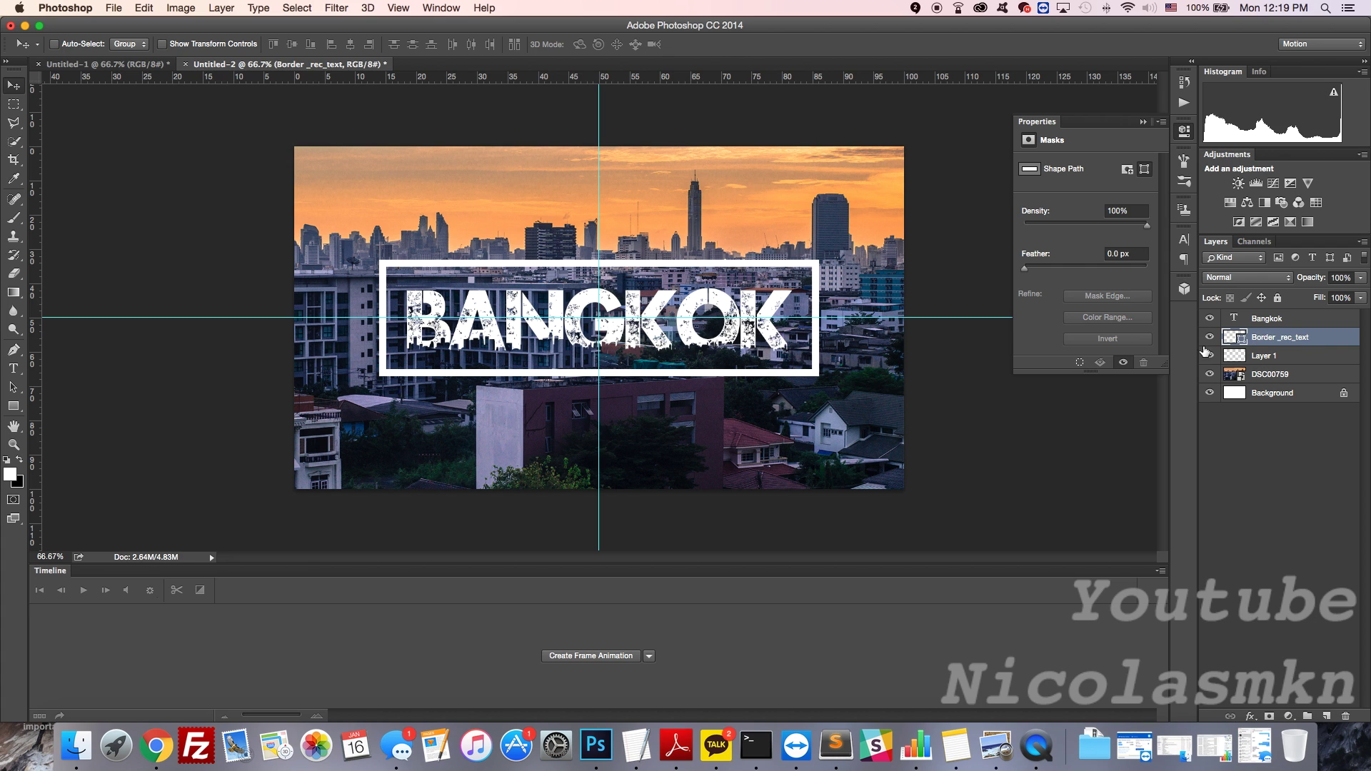
- Add a Brightness/Contrast adjustment layer above Layer 1
left_click(1267, 356)
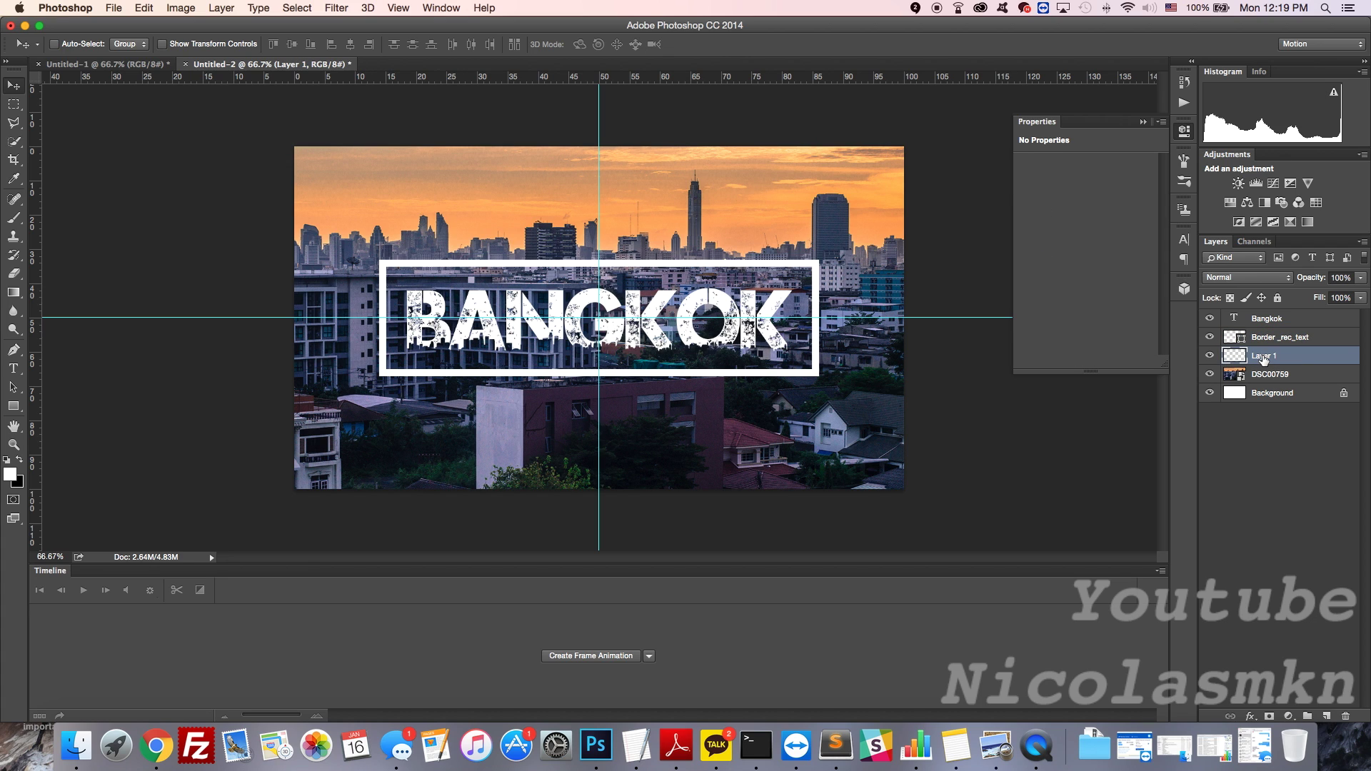
left_click(1289, 715)
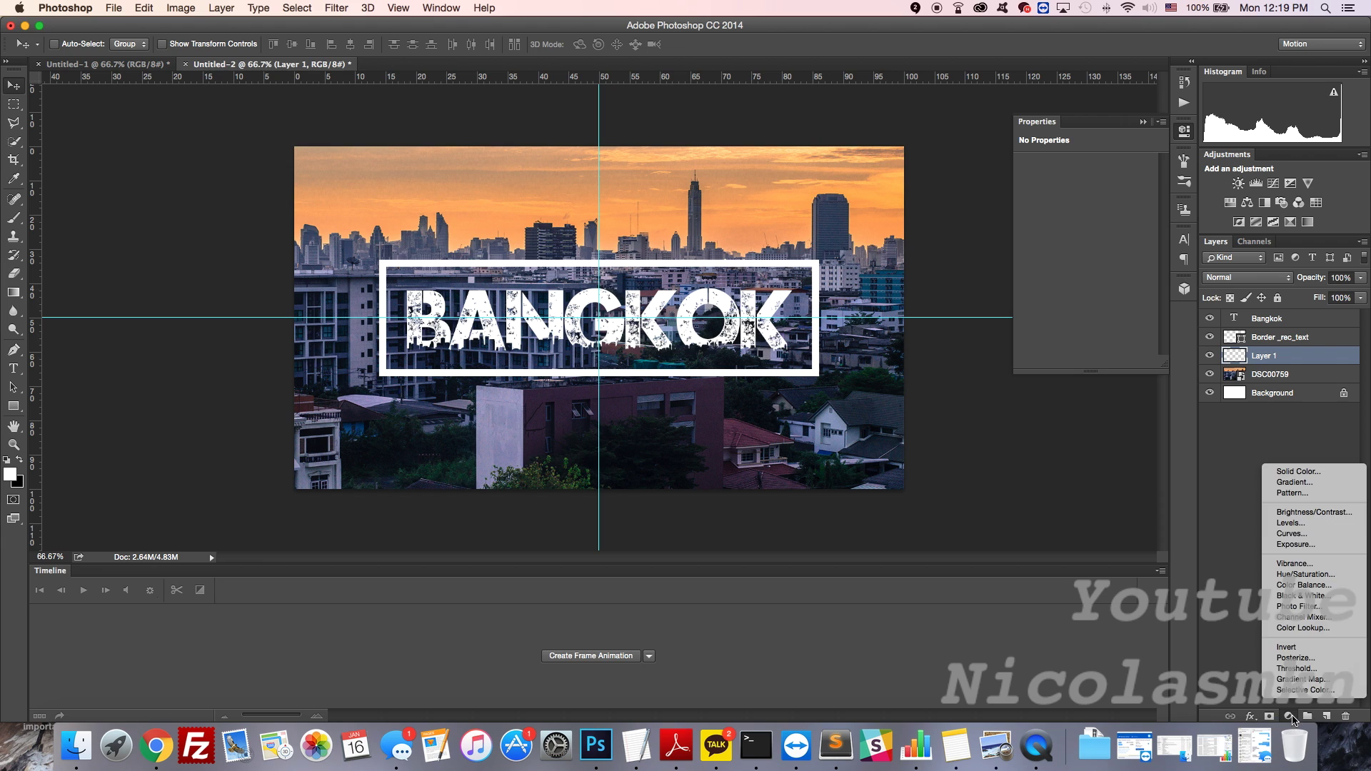
left_click(1312, 511)
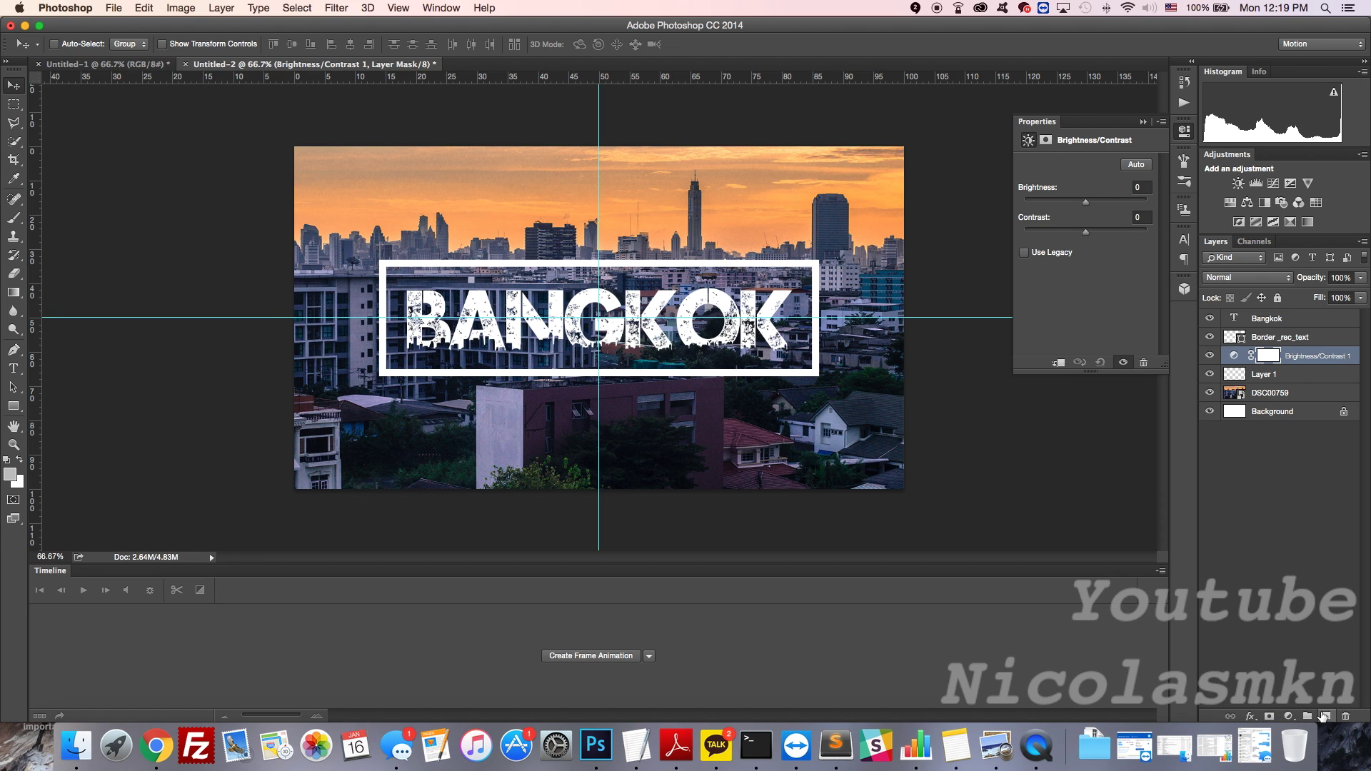
- Add Layer 2 below Brightness/Contrast 1, fill it with a top-to-bottom white-to-black gradient, and blend it with Multiply
left_click(1323, 716)
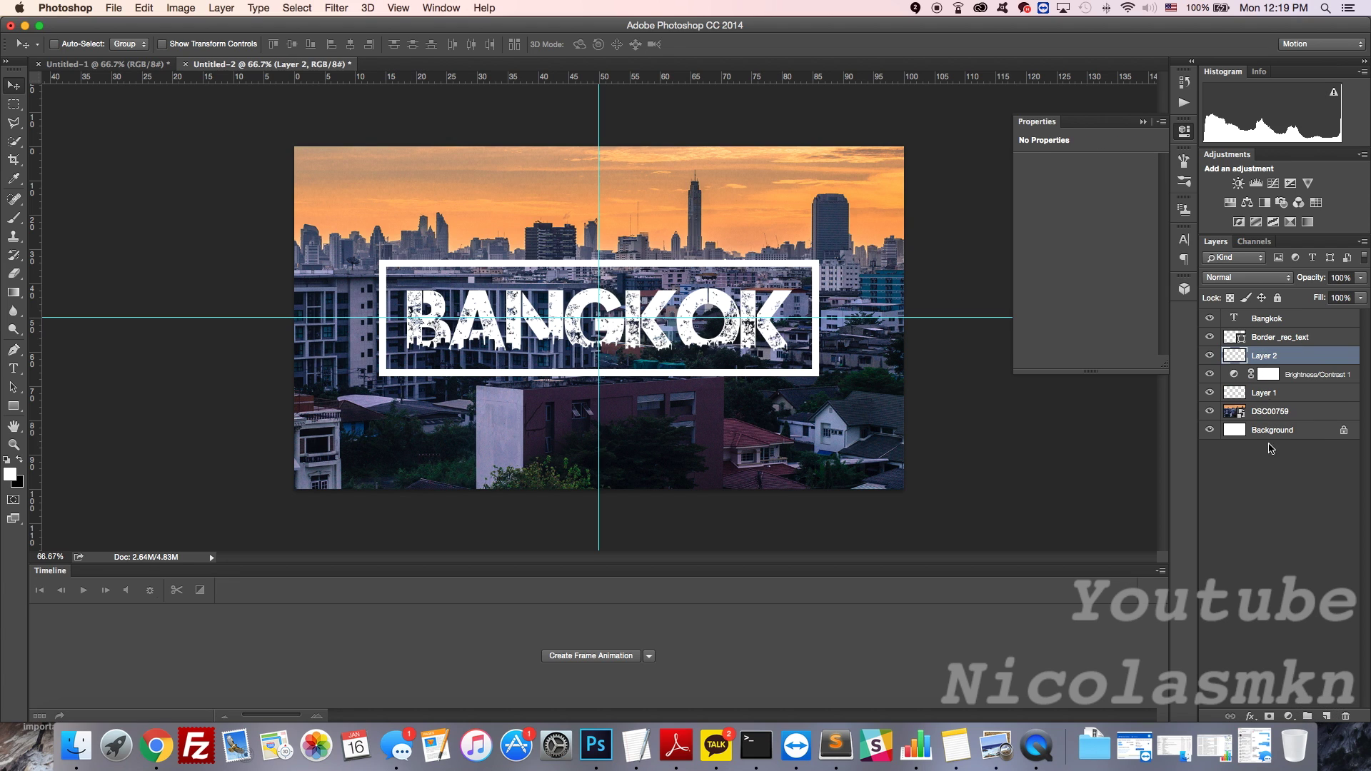
left_click_drag(1265, 356, 1265, 379)
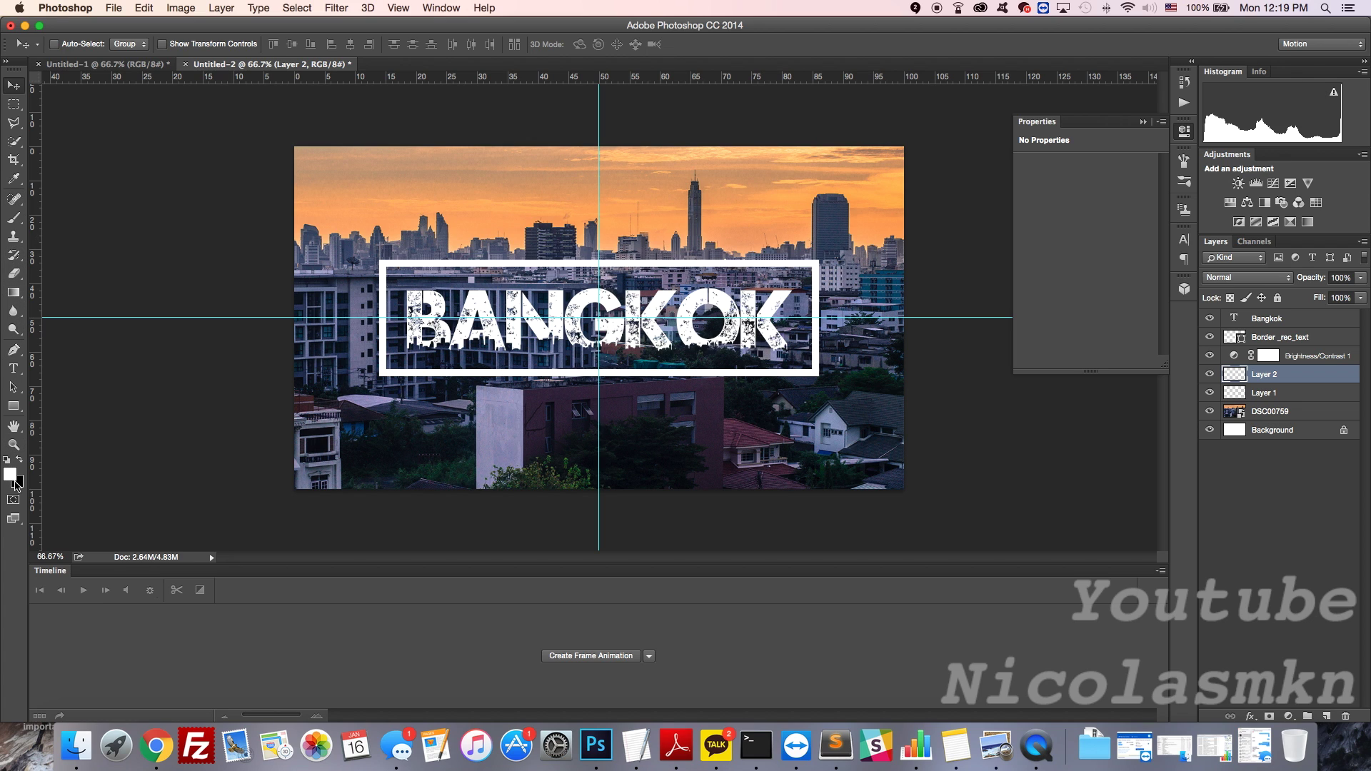
left_click(14, 292)
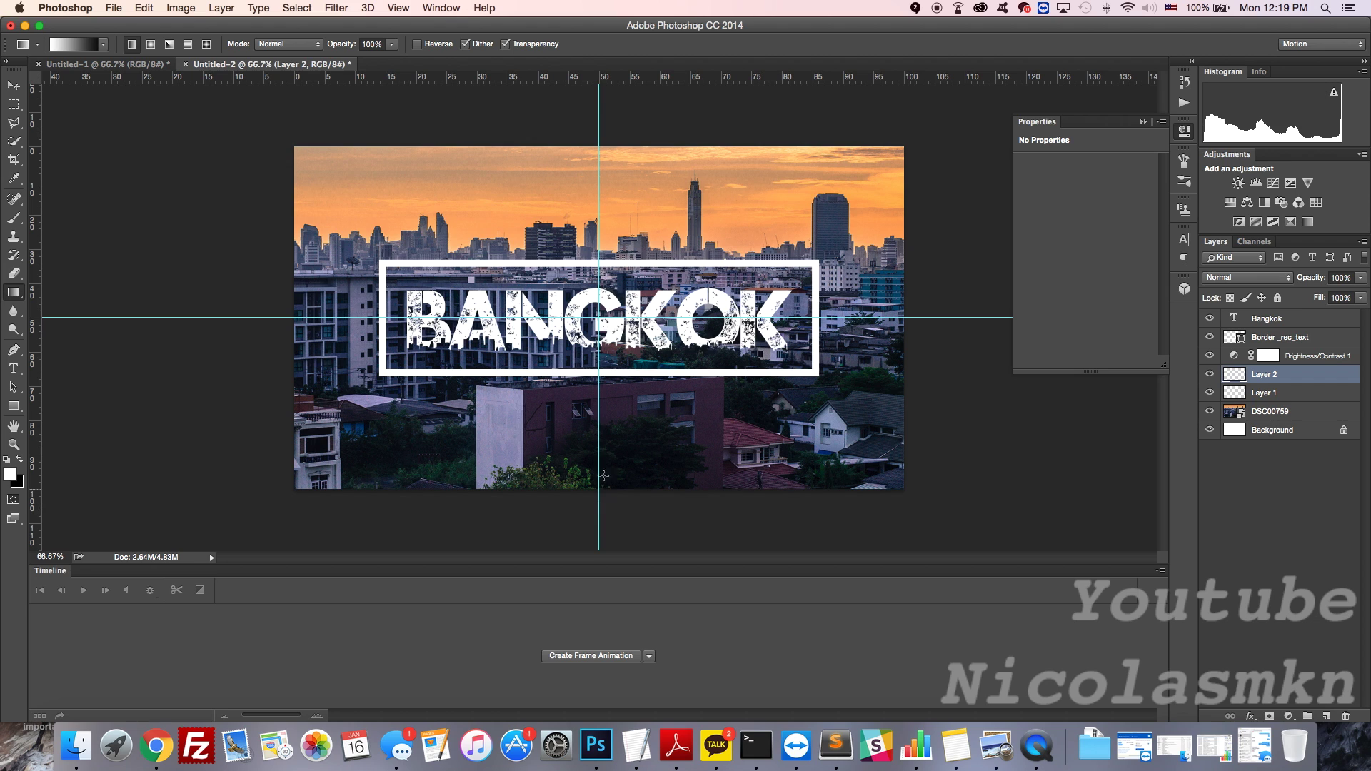
left_click_drag(599, 250, 598, 488)
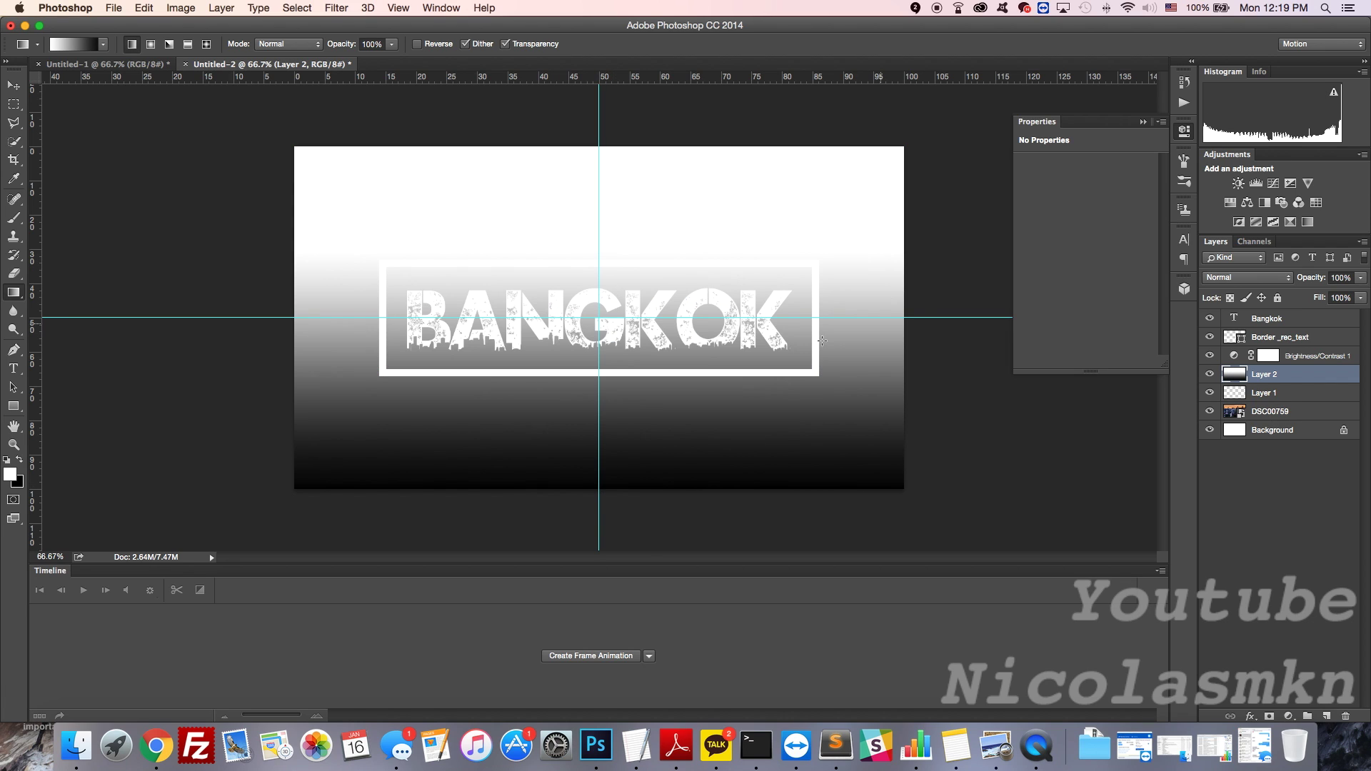
left_click(1268, 279)
left_click(1222, 318)
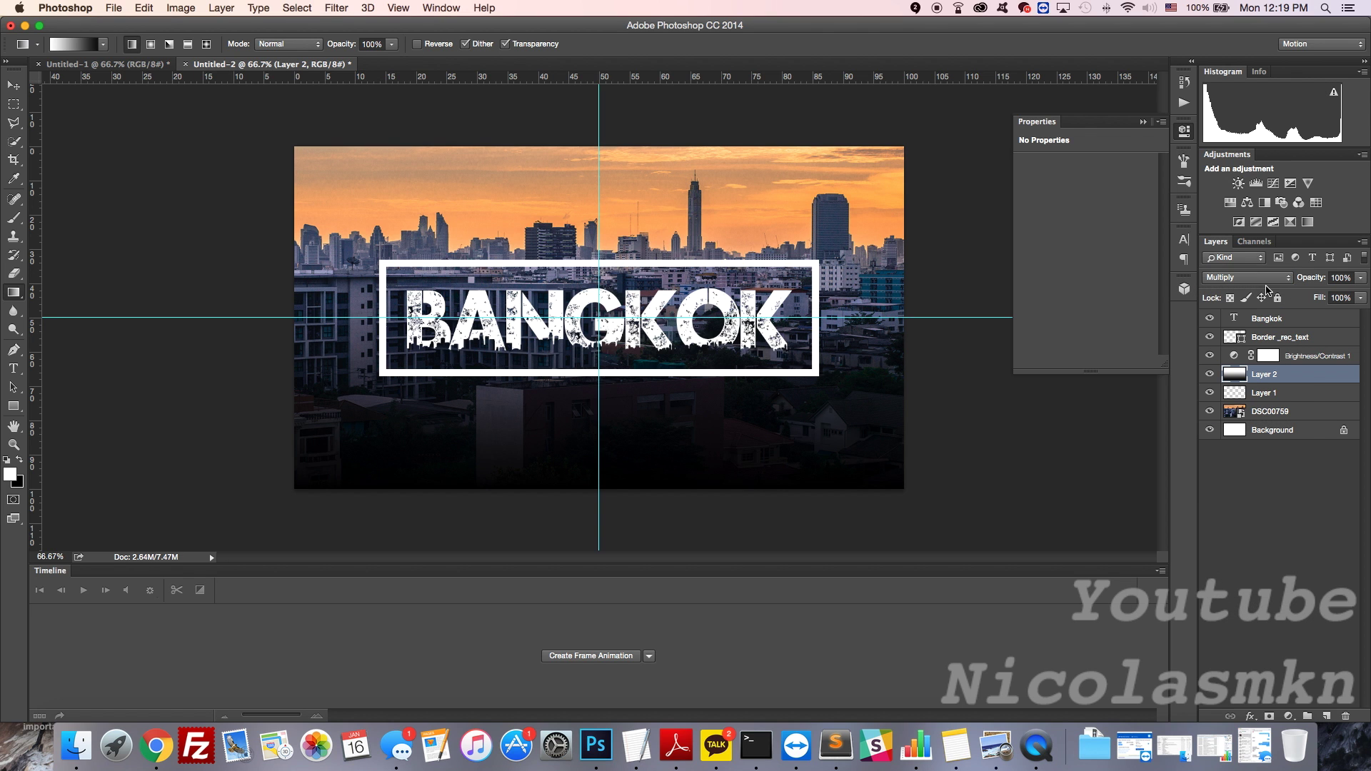
- Lower Layer 2's opacity to 66% and set Brightness/Contrast 1 to brightness -9, contrast 47
left_click(1360, 277)
left_click_drag(1356, 293, 1339, 295)
left_click(1303, 359)
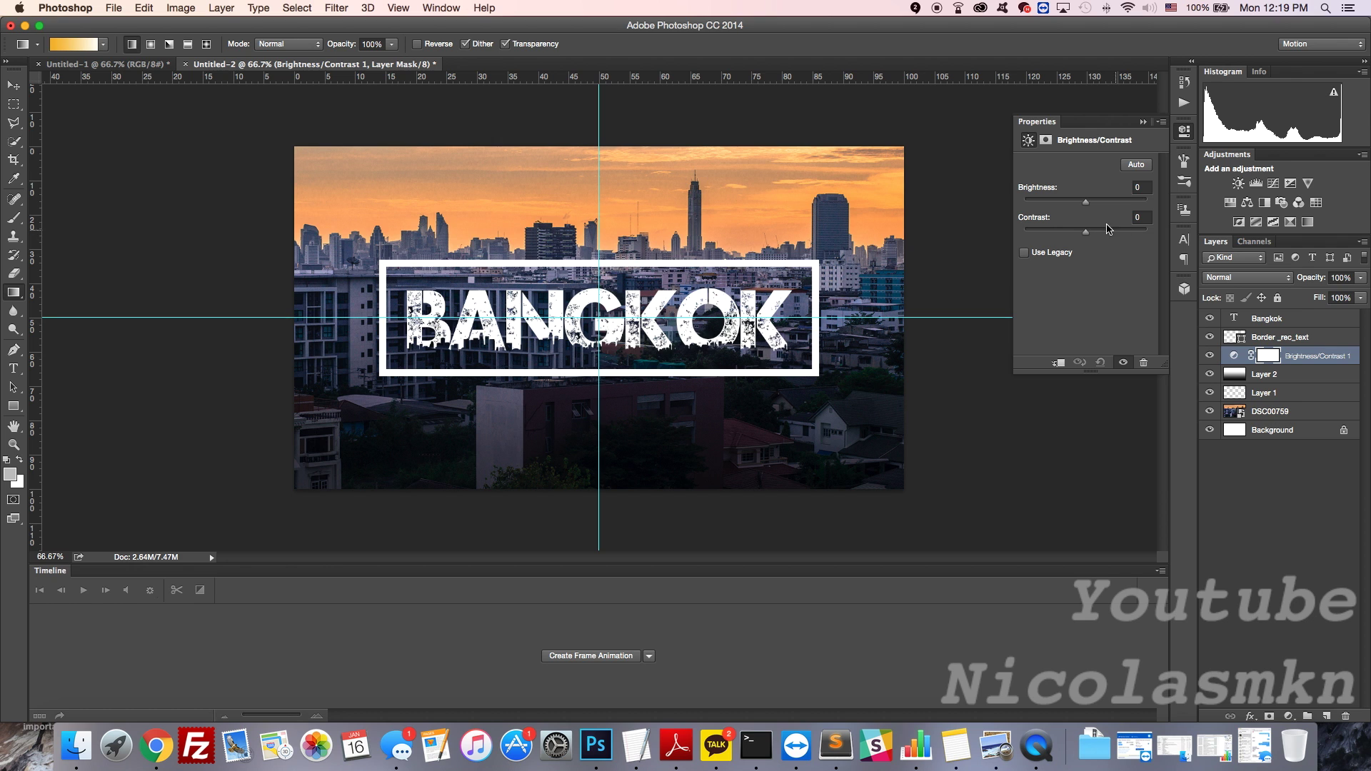
mouse_move(1086, 207)
left_mouse_down()
mouse_move(1112, 207)
mouse_move(1081, 207)
mouse_move(1091, 233)
mouse_move(1119, 237)
mouse_move(1105, 207)
mouse_move(1084, 209)
left_mouse_up()
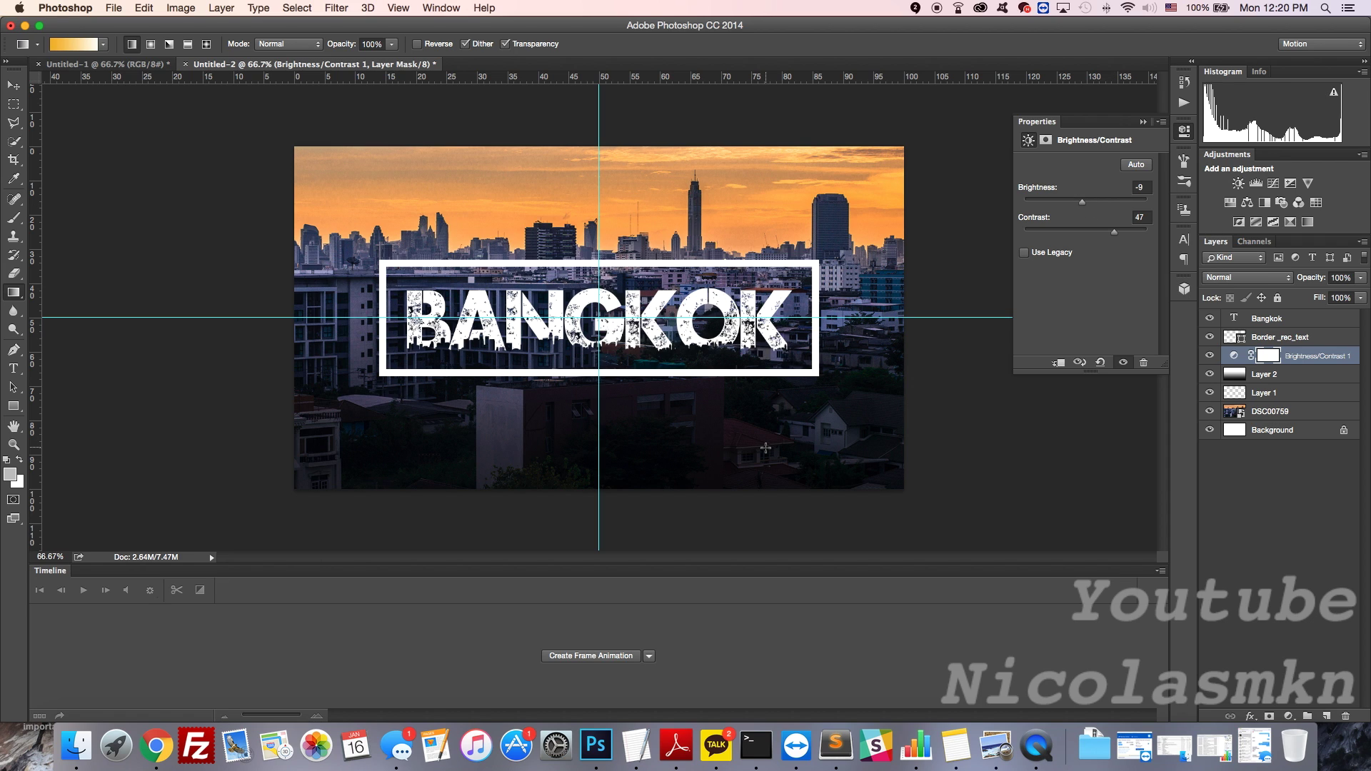
left_click(1278, 374)
left_click(1359, 279)
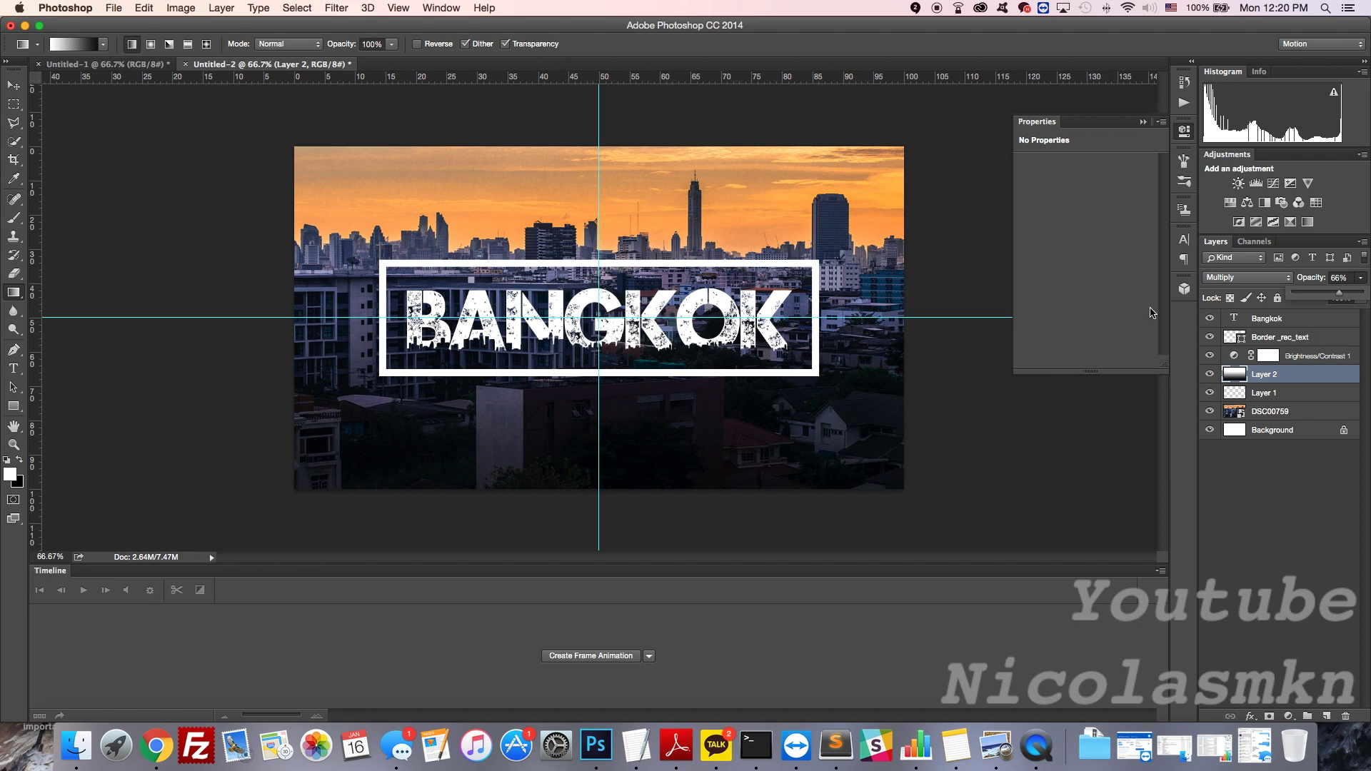
- Raise Layer 2's Multiply gradient opacity to 85% to darken the bottom of the image
left_click_drag(1338, 297, 1354, 298)
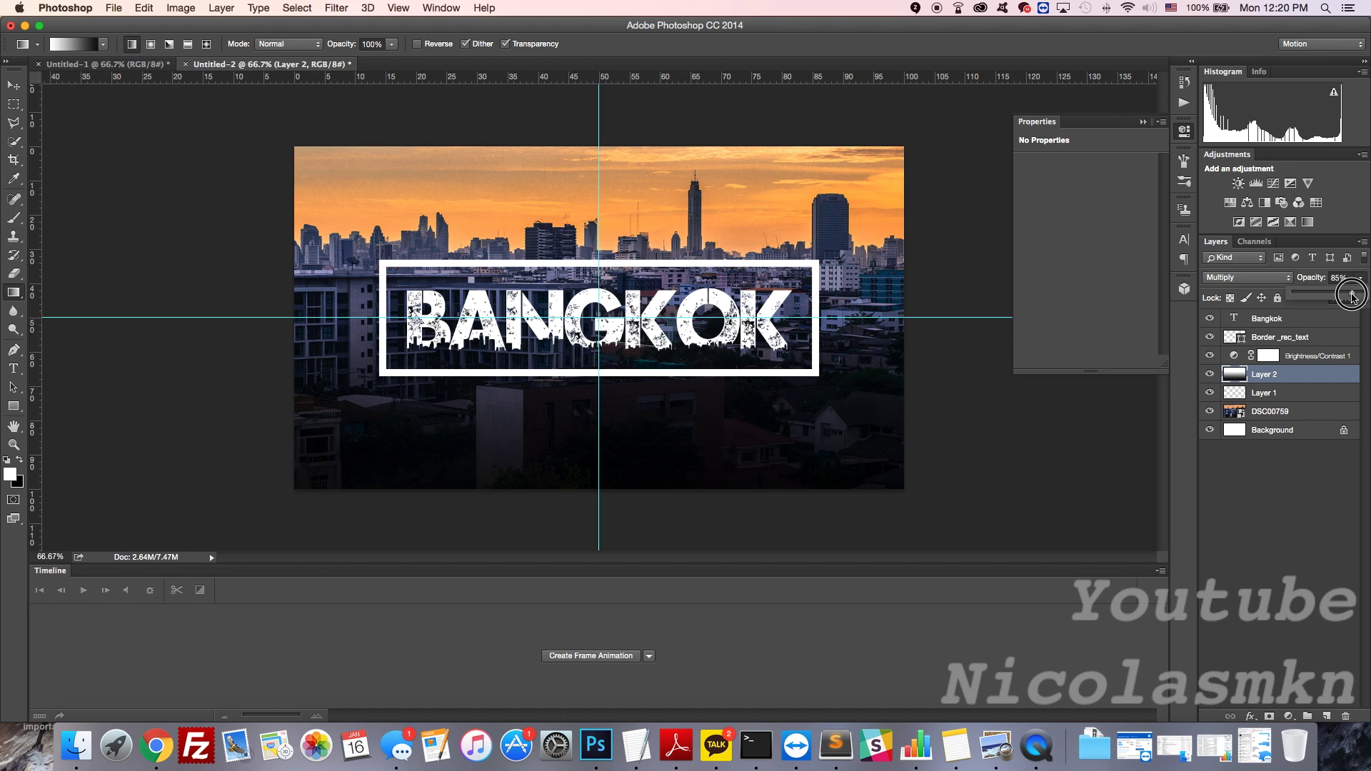
left_click(543, 379)
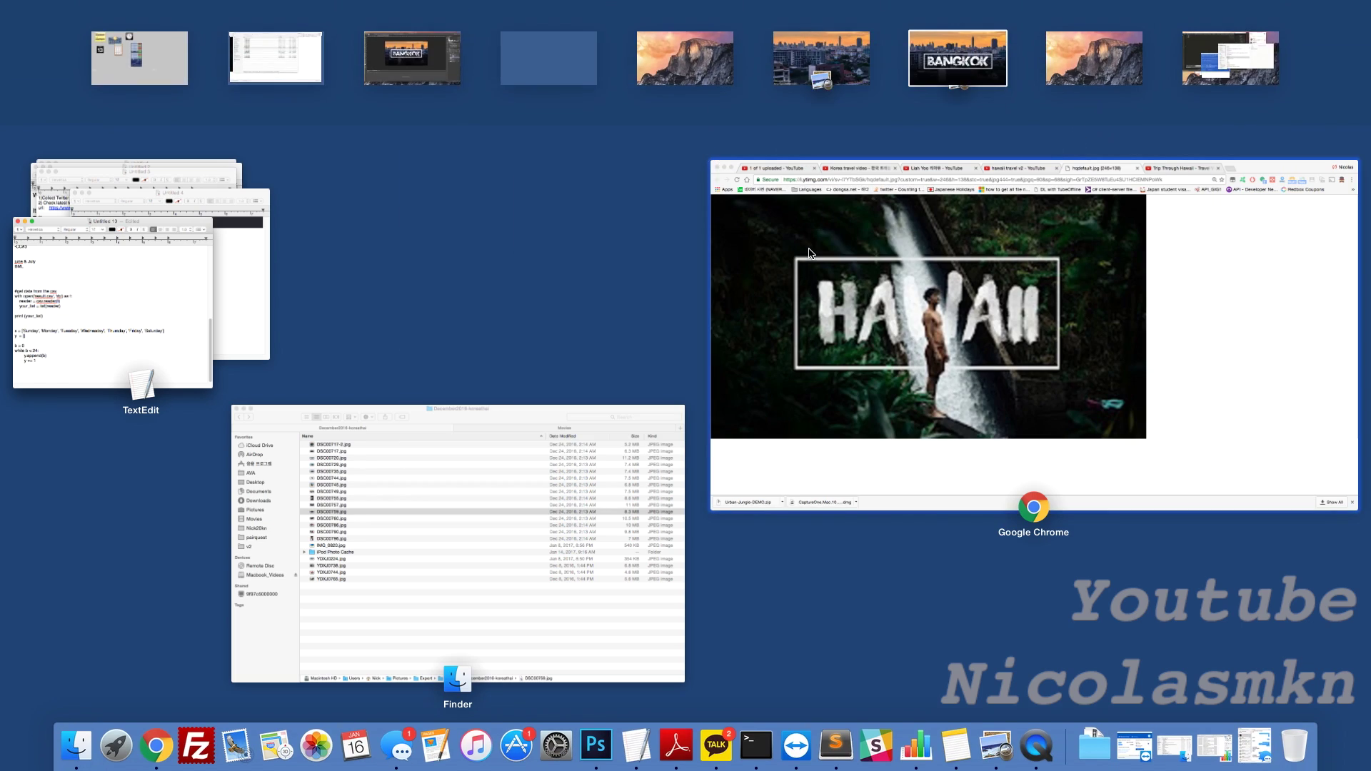
- Switch back from the all-windows overview to the Photoshop space with the Bangkok thumbnail
left_click(398, 57)
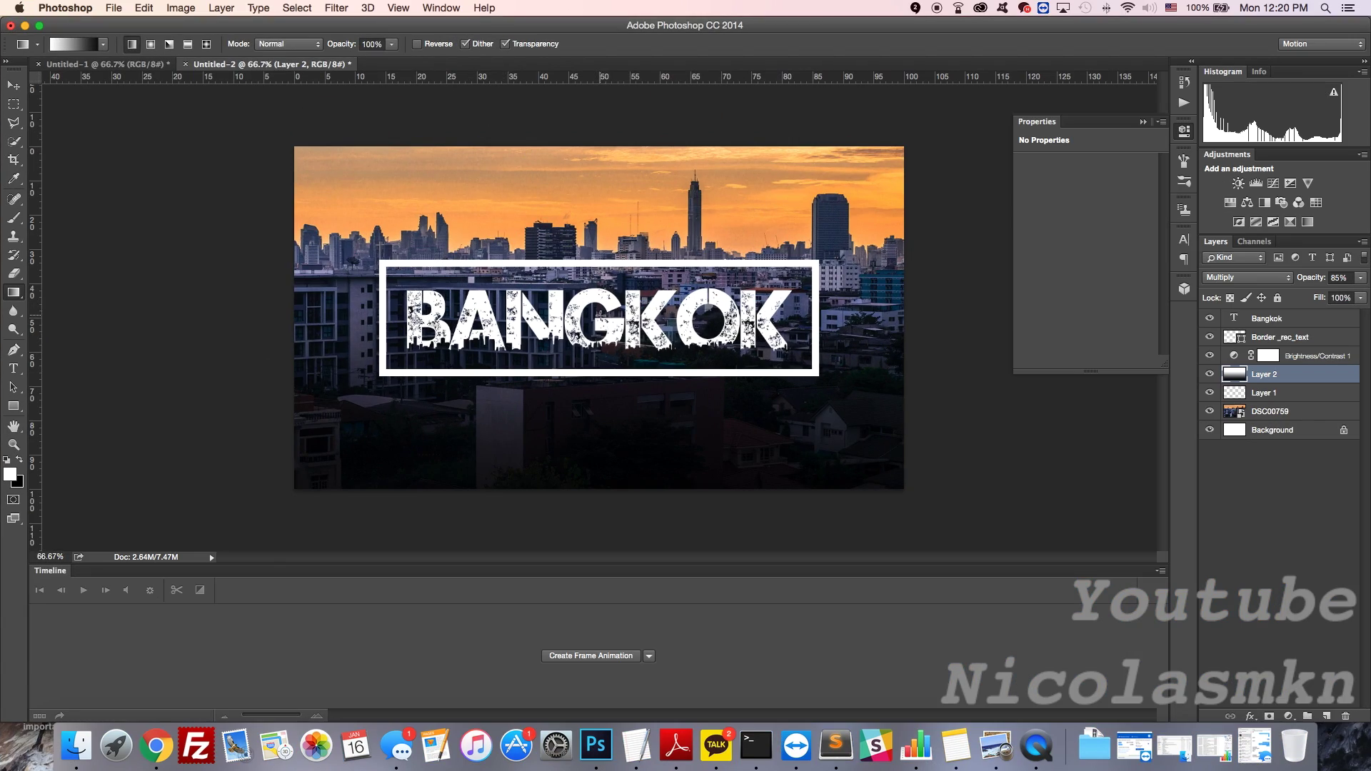